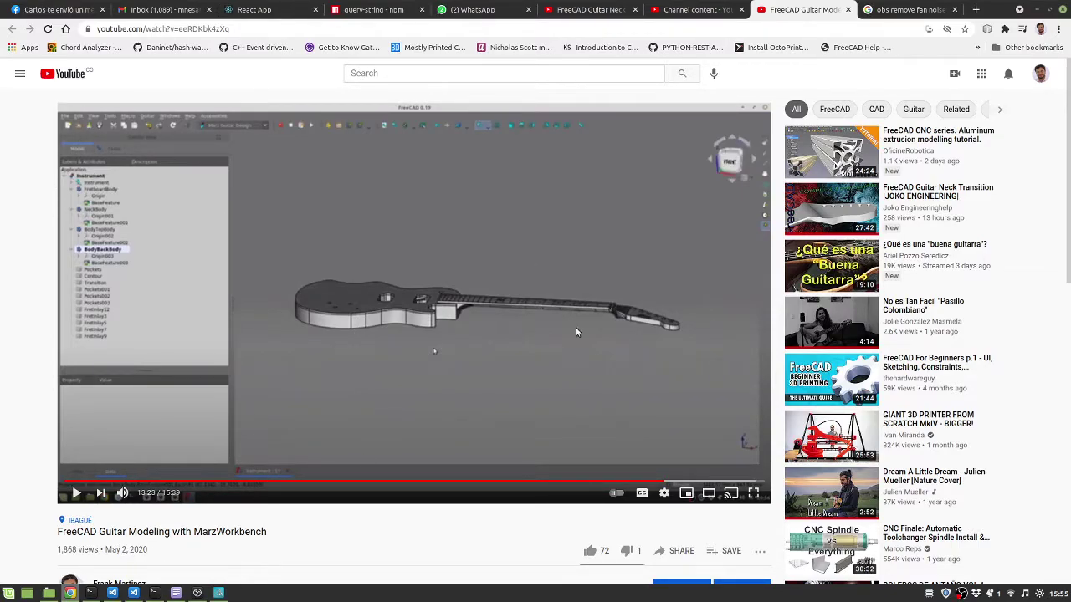
mouse_move(810, 330)
click(693, 11)
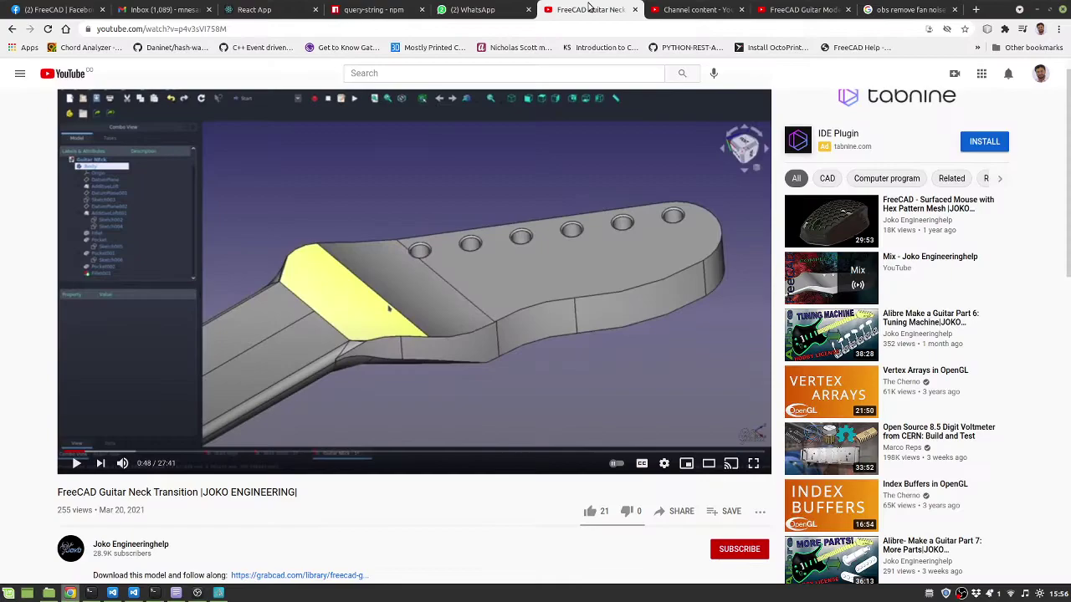
click(590, 9)
- Switch back to the paused 'FreeCAD Guitar Modeling with MarzWorkbench' video
click(701, 9)
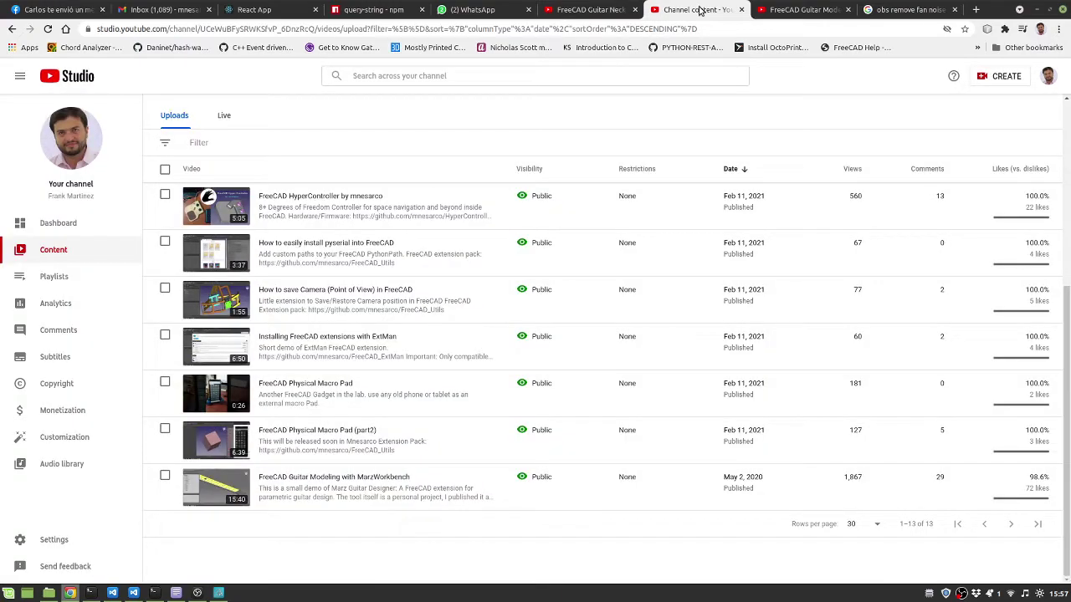
click(770, 9)
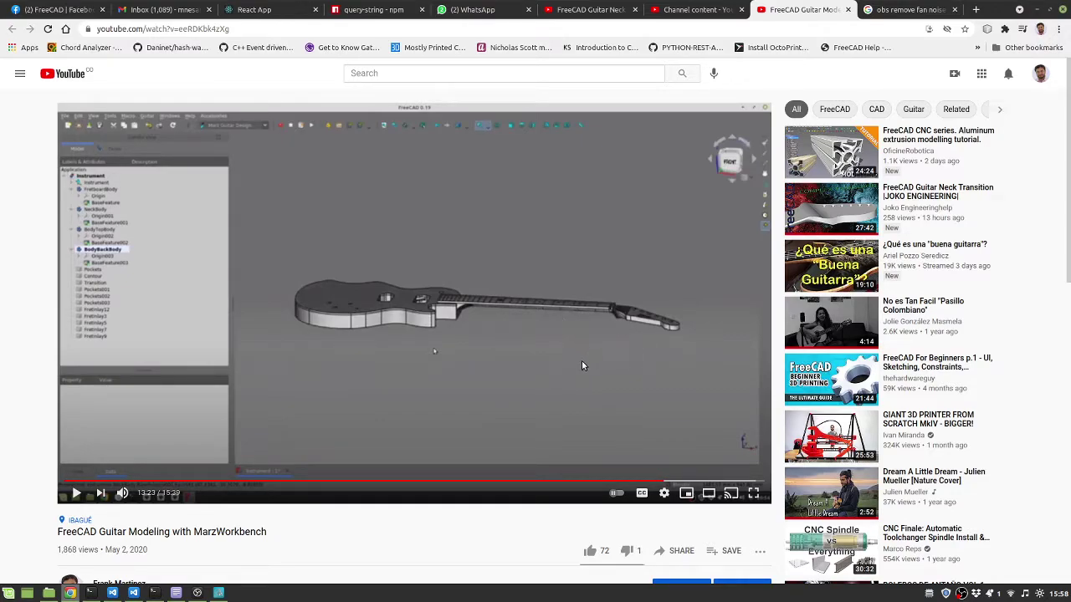
- Bring Marz Designer forward and orbit the neck to view it from both sides
click(218, 592)
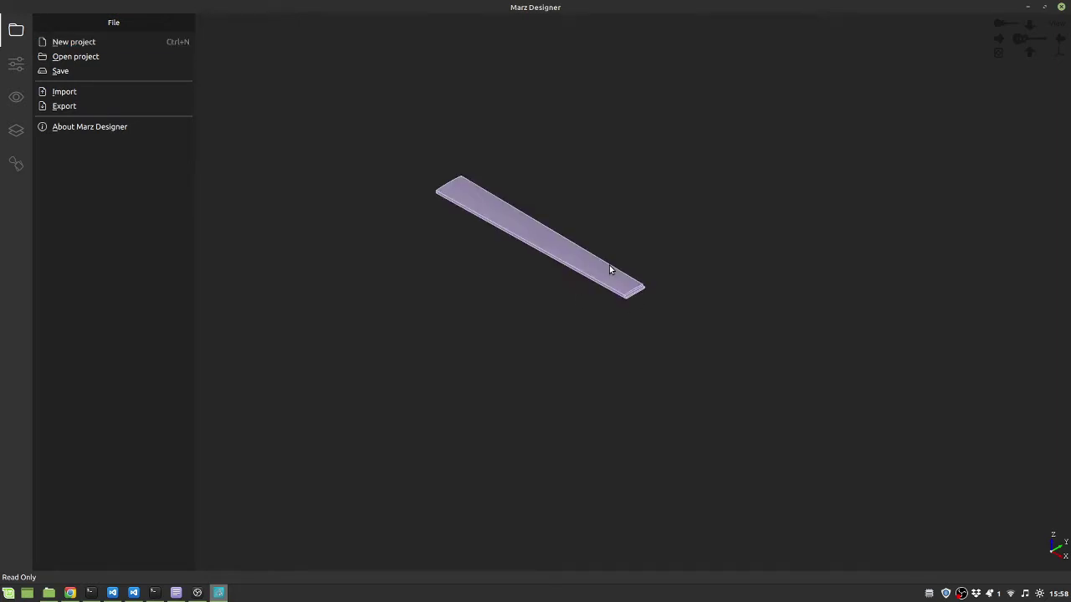
drag(610, 304, 794, 153)
drag(488, 360, 446, 305)
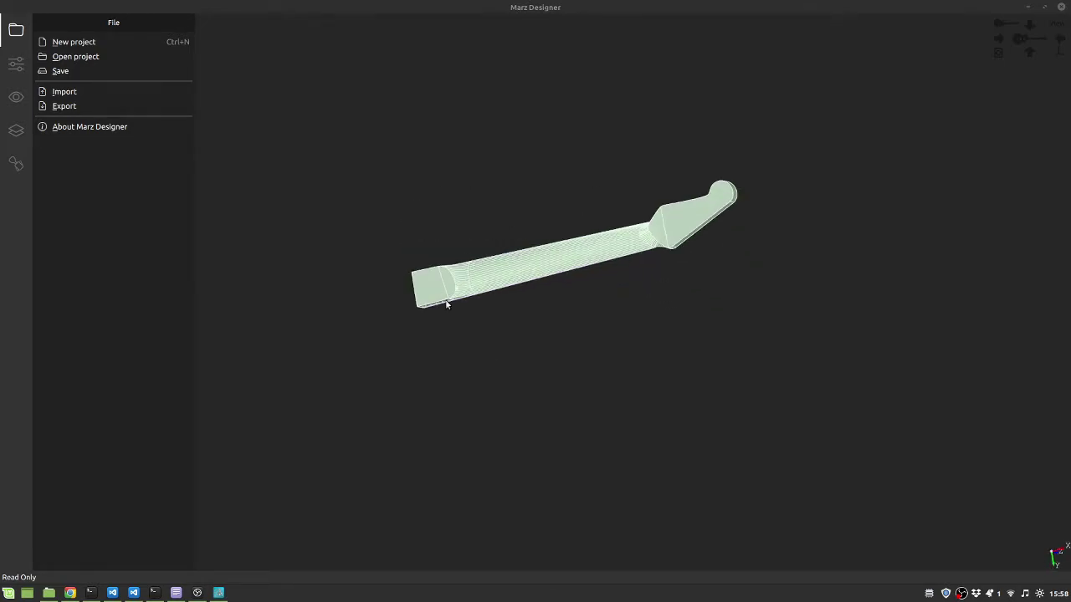
scroll(392, 235, up, 3)
scroll(659, 248, down, 5)
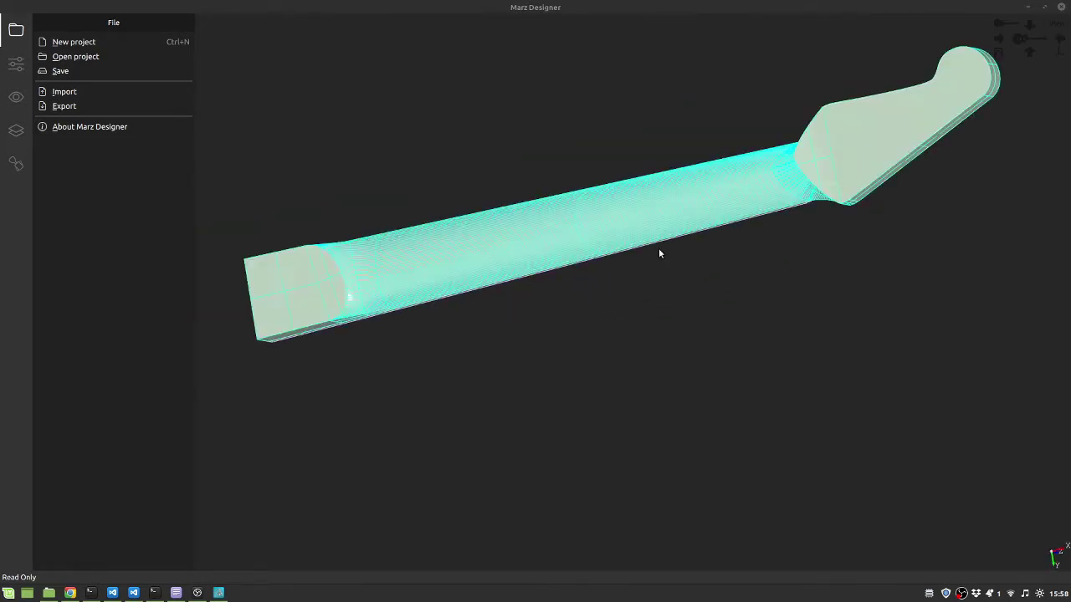
scroll(428, 308, up, 6)
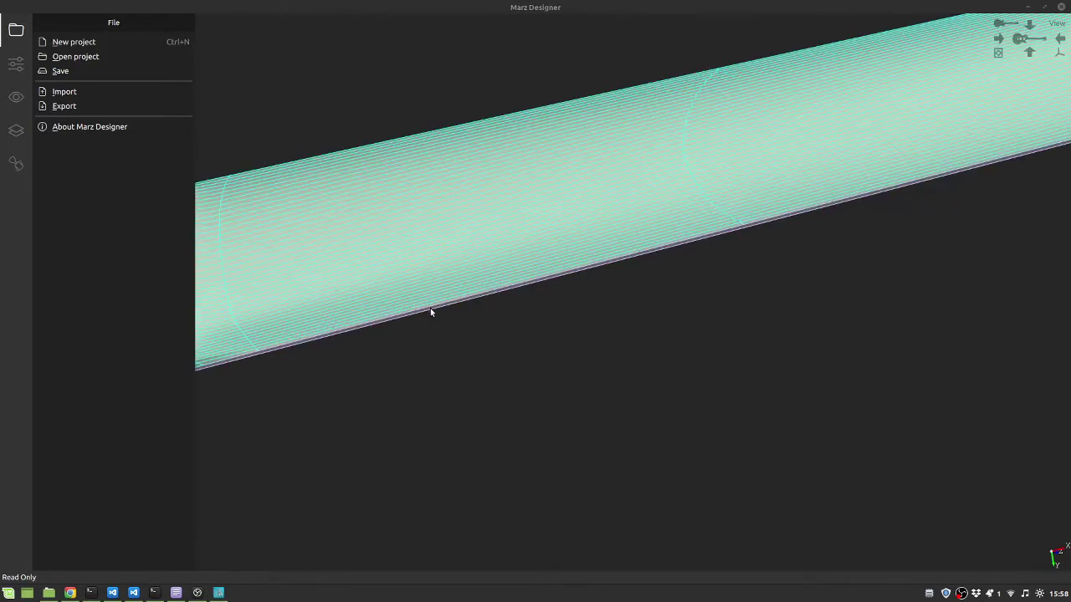
- Orbit and zoom to inspect the neck's end face and heel transition
drag(645, 302, 927, 304)
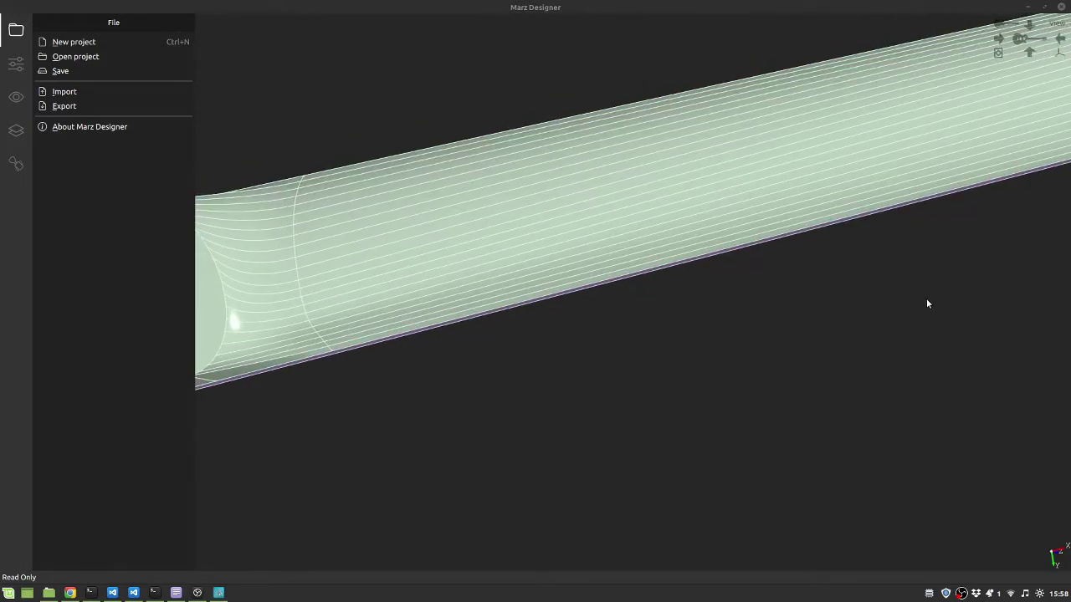
drag(565, 325, 500, 359)
drag(421, 394, 710, 318)
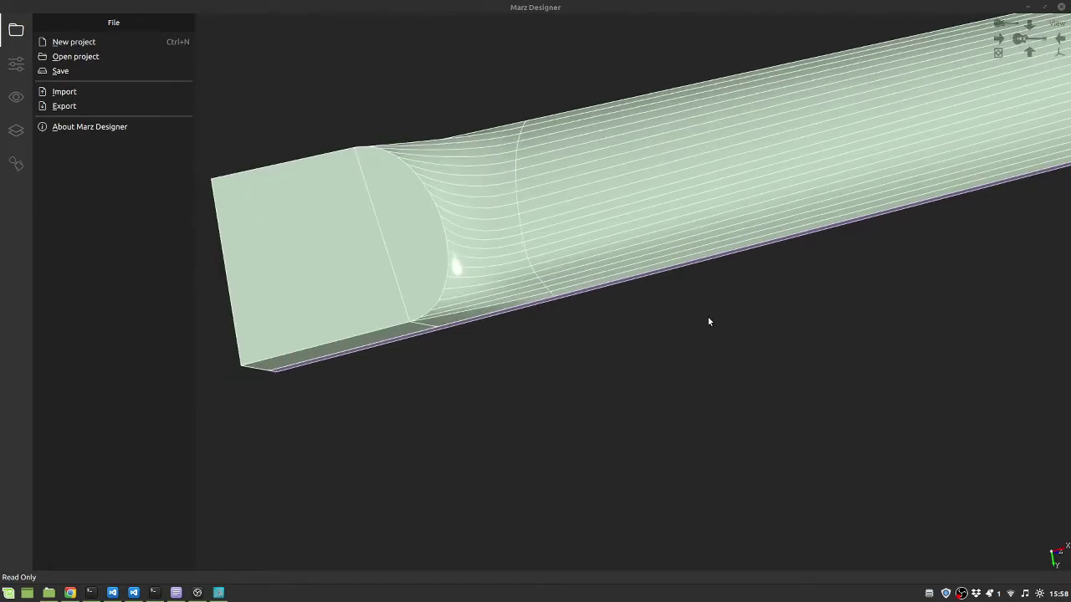
drag(473, 377, 567, 249)
scroll(494, 352, down, 5)
scroll(1028, 299, up, 5)
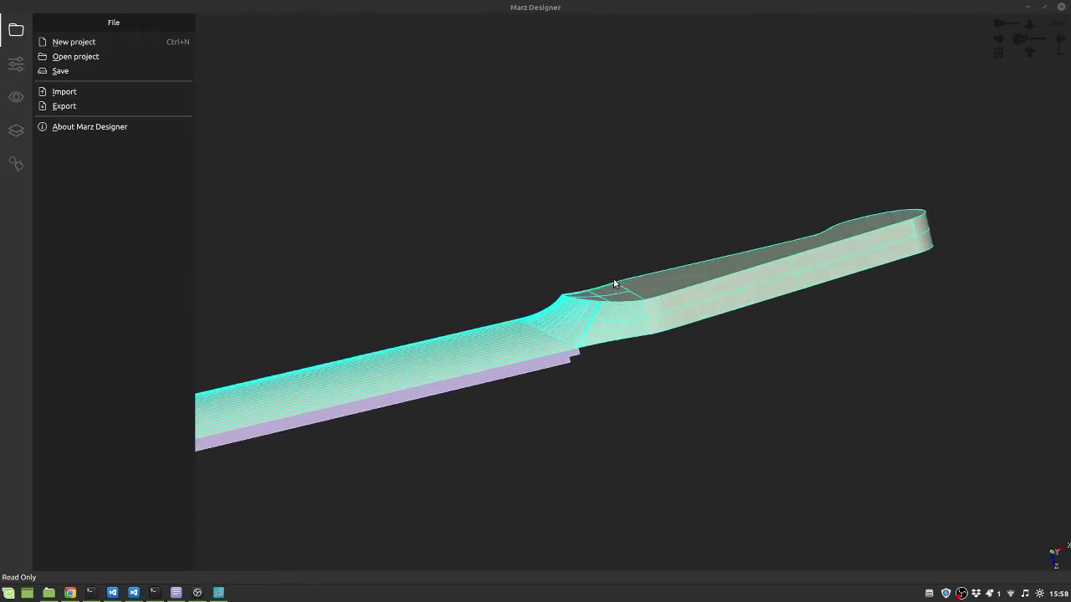
- Orbit and zoom around the headstock joint, then snap to the Right side view
drag(614, 284, 764, 473)
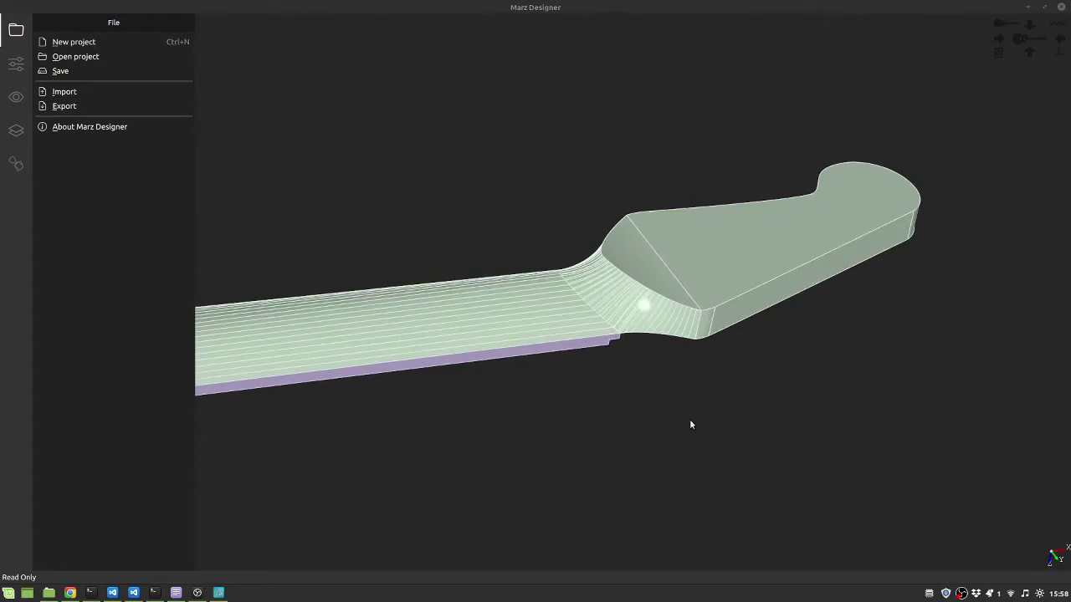
scroll(714, 330, up, 3)
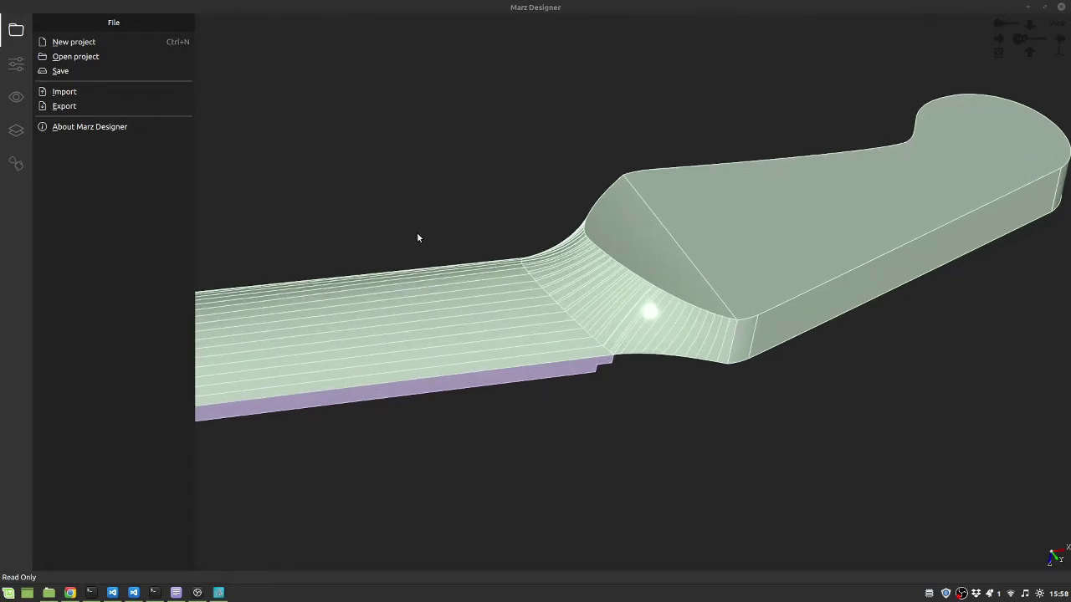
drag(443, 260, 461, 301)
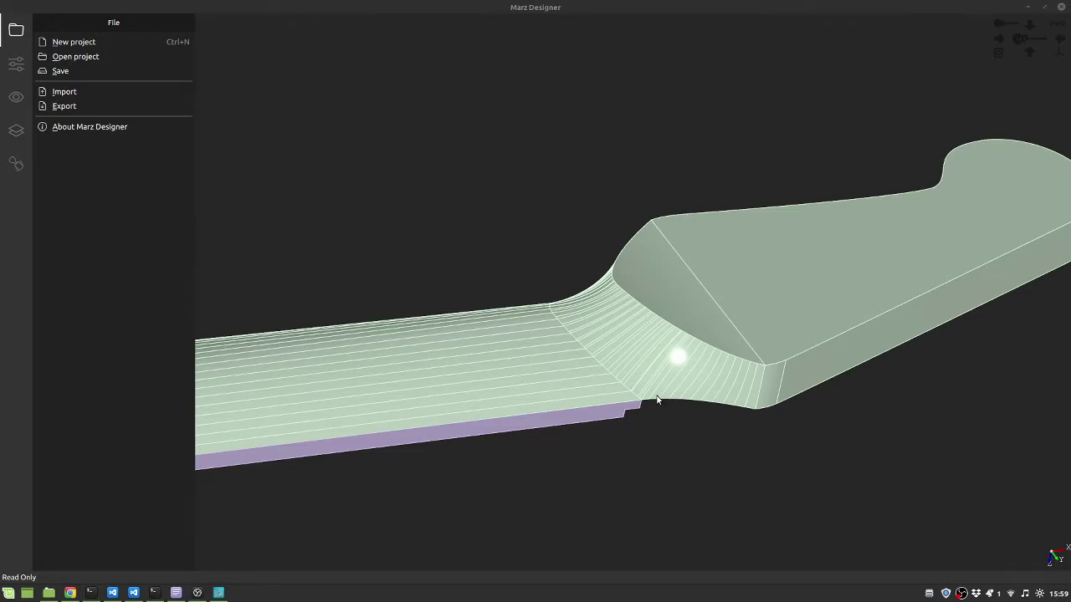
drag(502, 162, 408, 159)
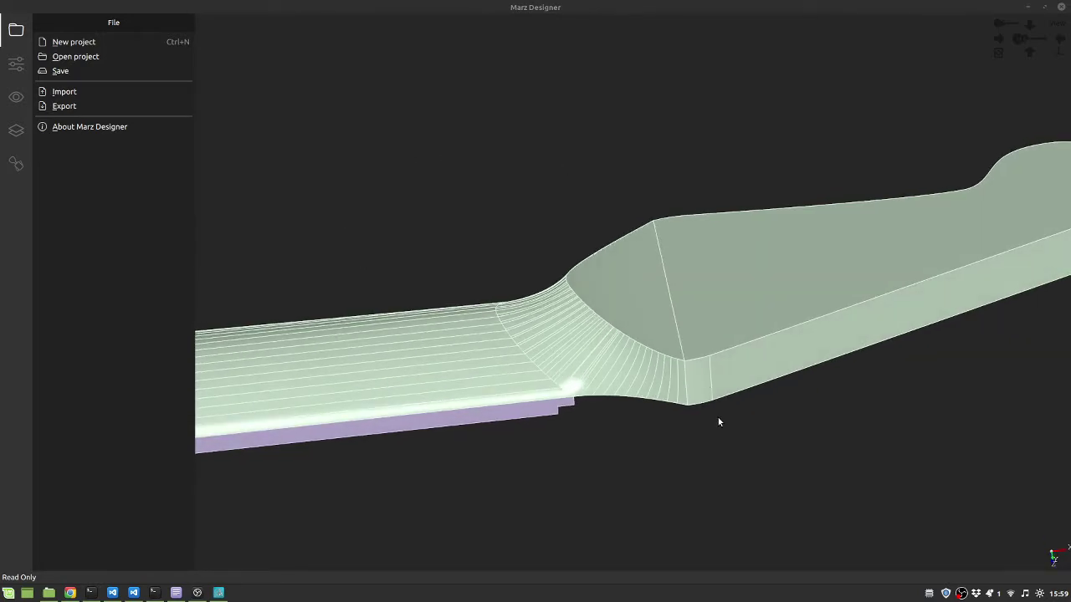
drag(617, 443, 887, 440)
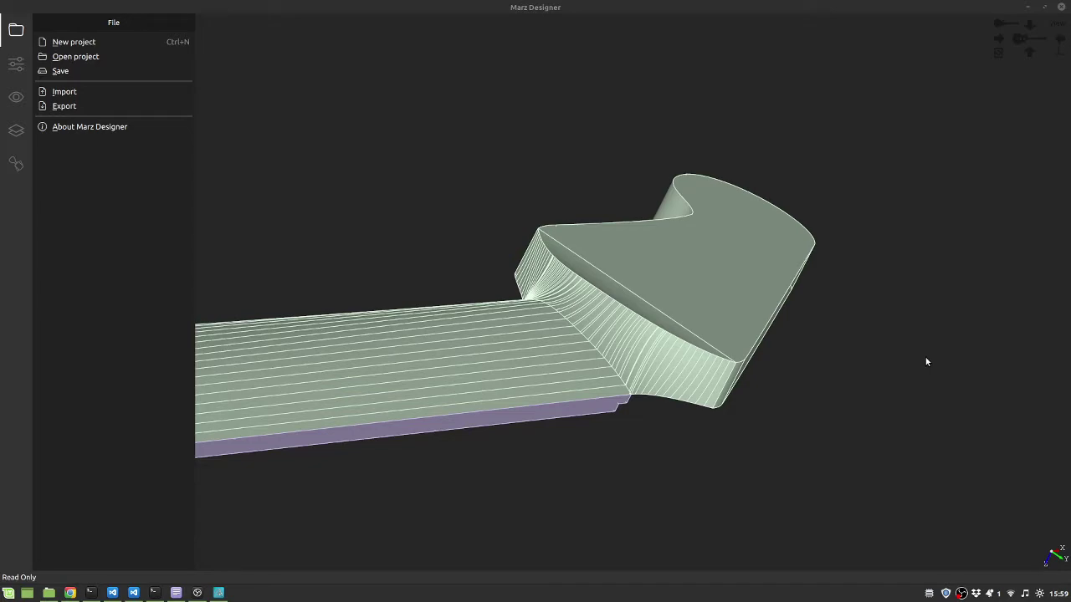
drag(927, 363, 707, 363)
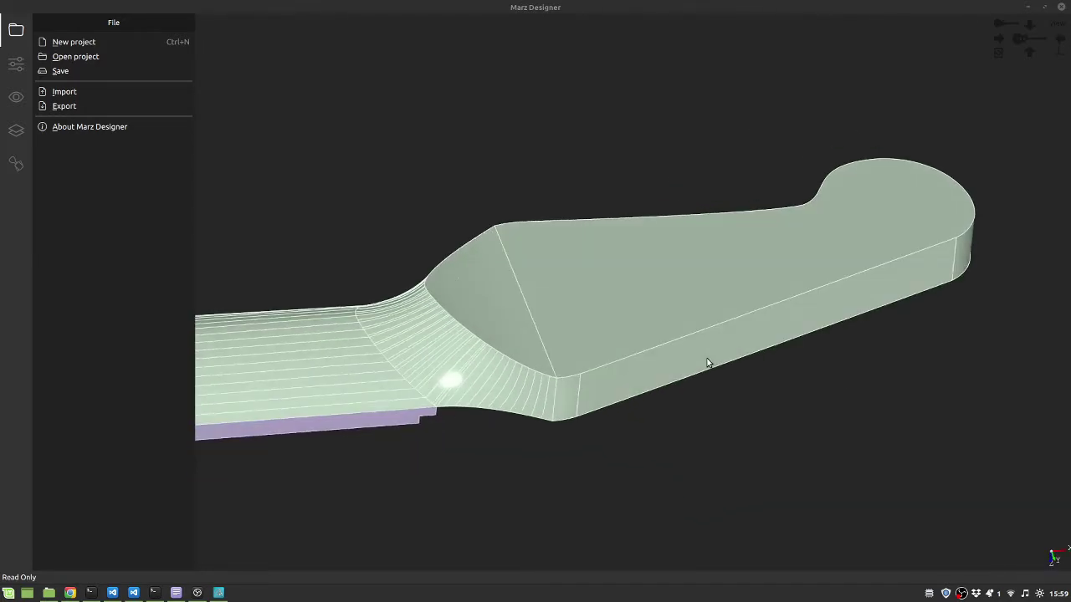
click(1029, 53)
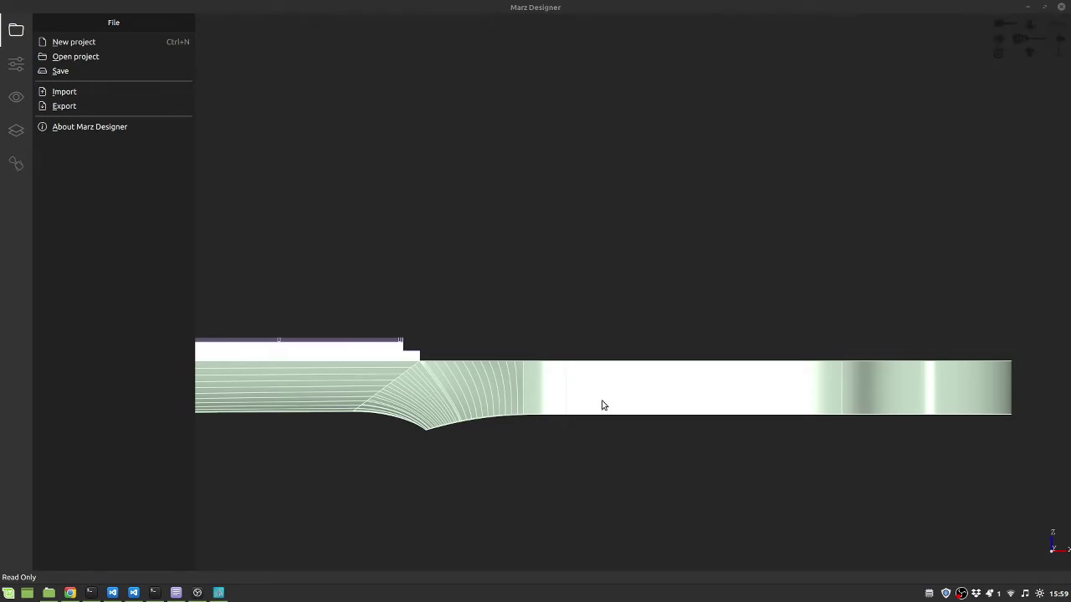
- Search the parameters for 'ang' and set HeadStock Angle to 15
click(23, 68)
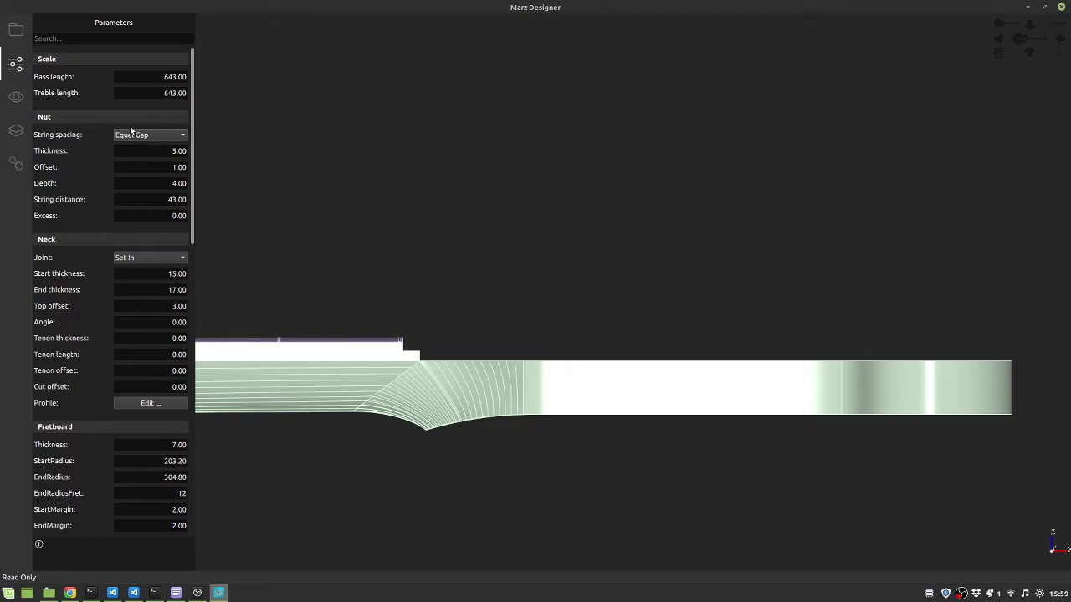
click(137, 39)
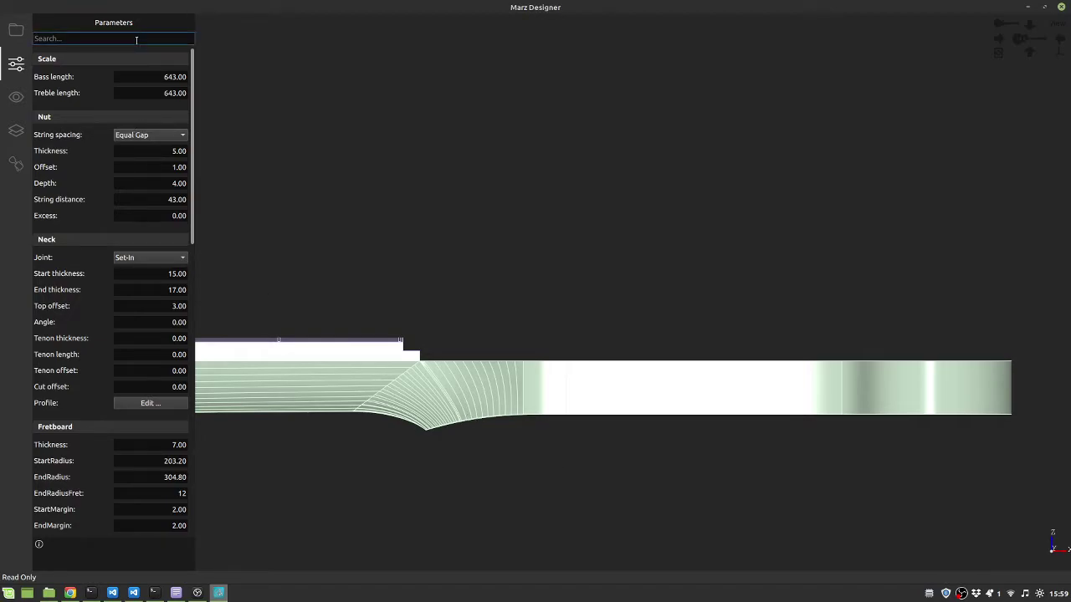
text(ang)
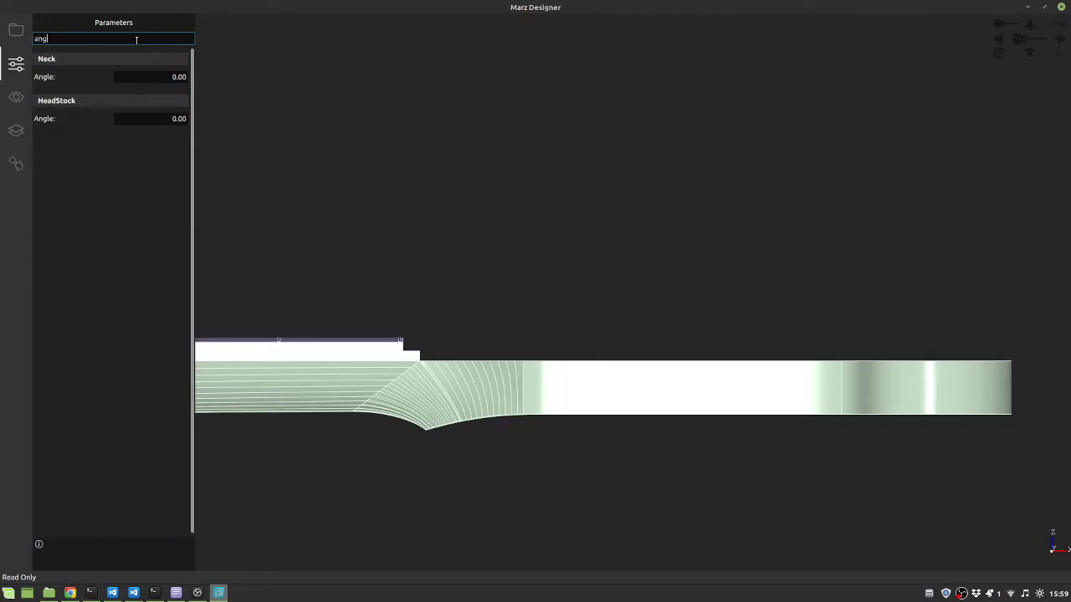
click(142, 119)
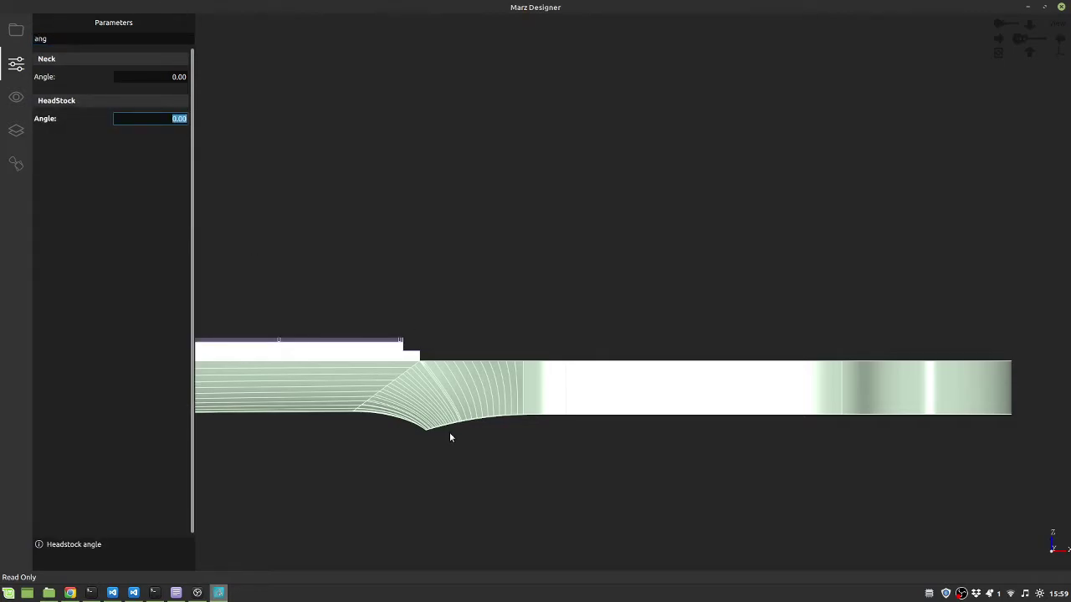
text(15)
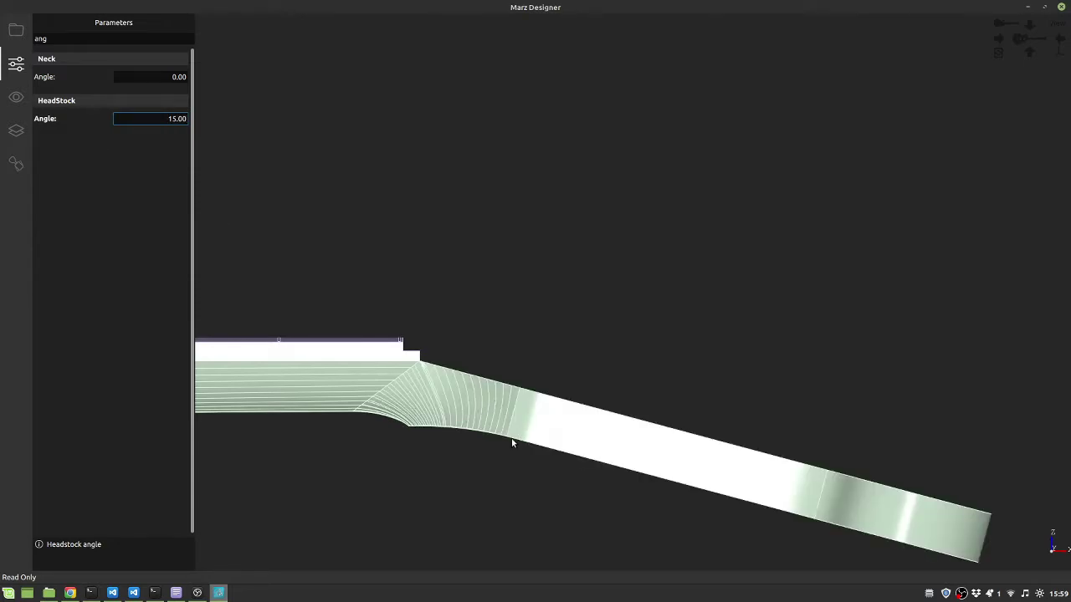
- Orbit and zoom to check the 15° headstock, ending on the side view
middle_drag(559, 358, 605, 243)
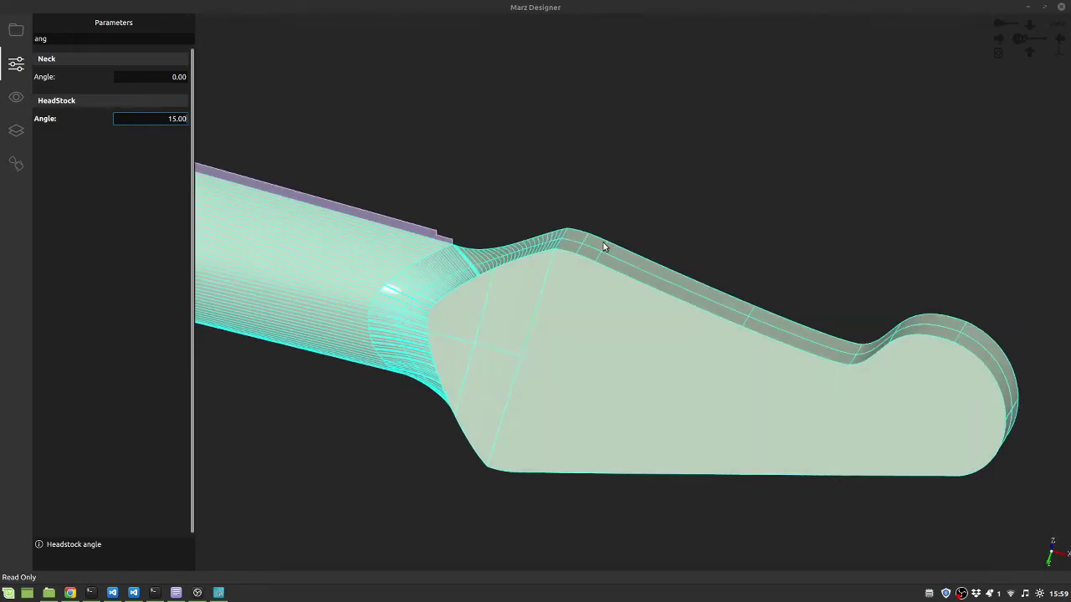
middle_drag(860, 340, 468, 335)
scroll(507, 354, down, 3)
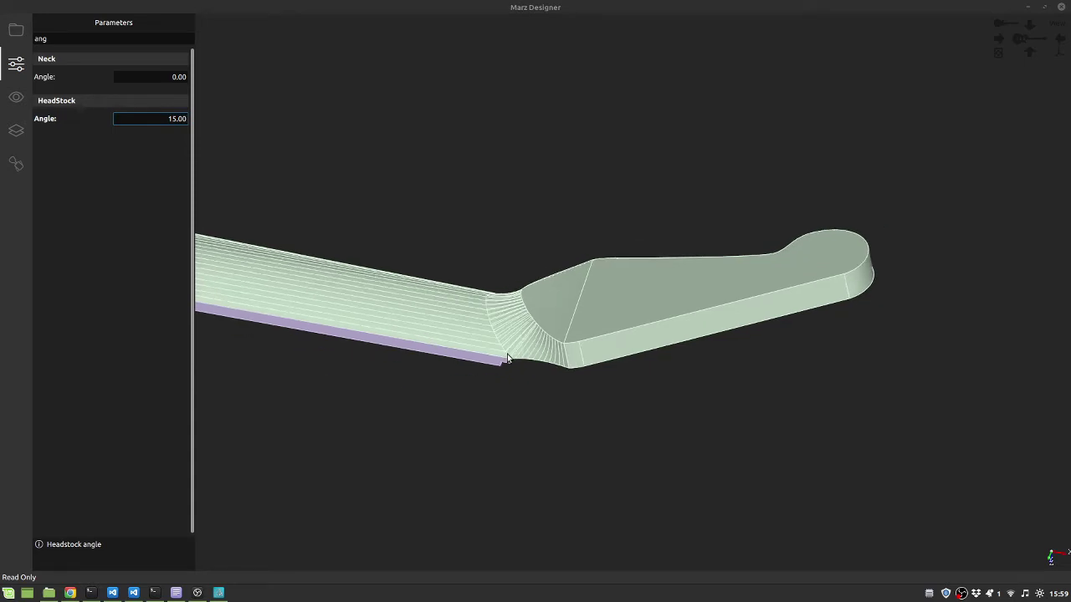
click(1031, 52)
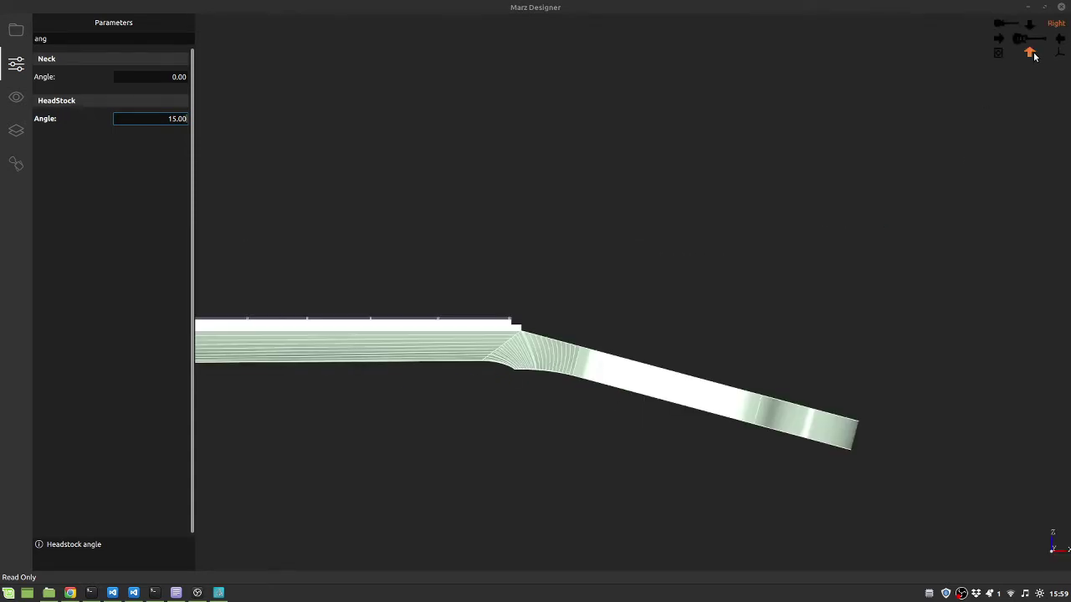
- Change HeadStock Angle from 15 to 10 and view the fretboard and headstock
drag(170, 120, 155, 118)
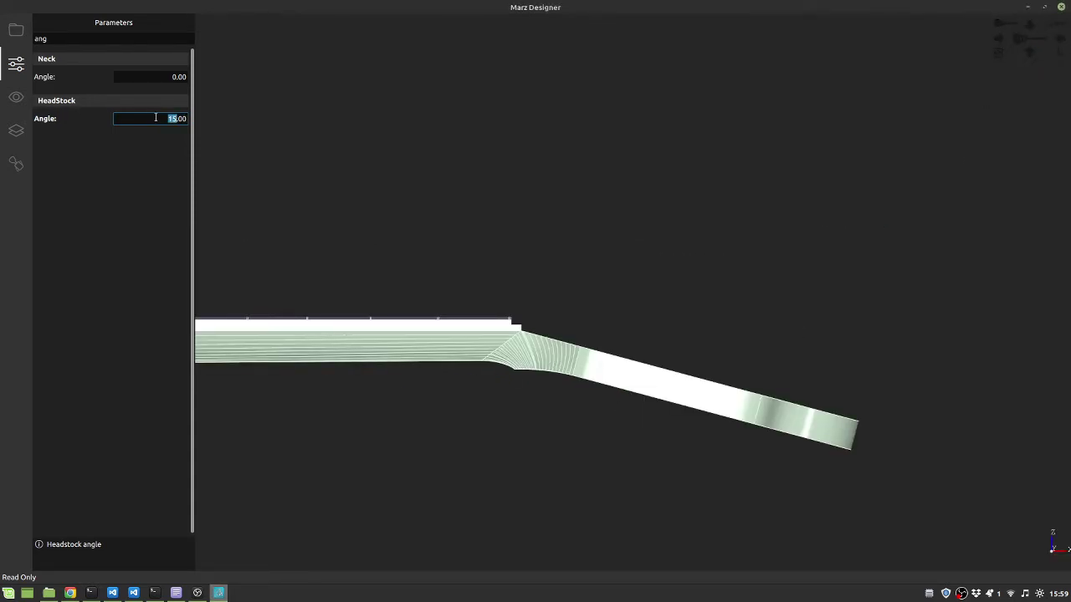
key(Right)
key(BackSpace)
text(0)
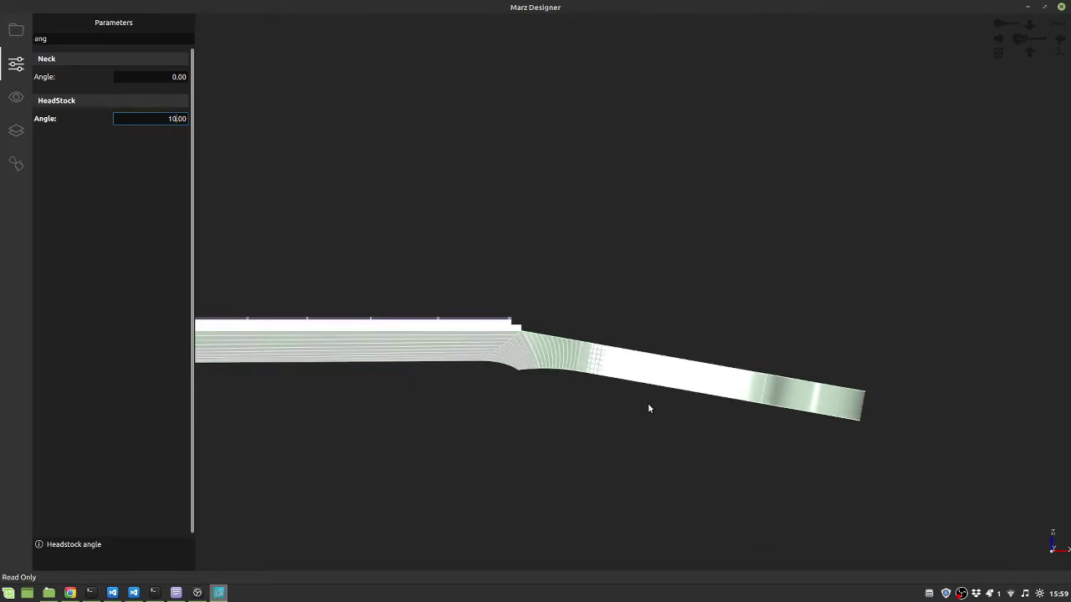
scroll(553, 372, up, 2)
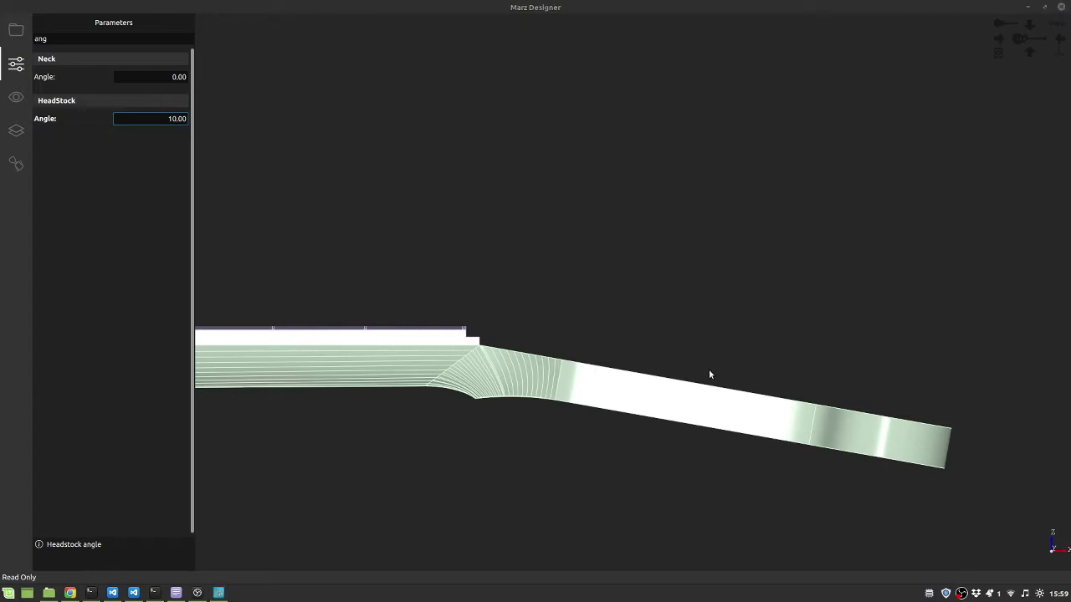
drag(710, 376, 603, 313)
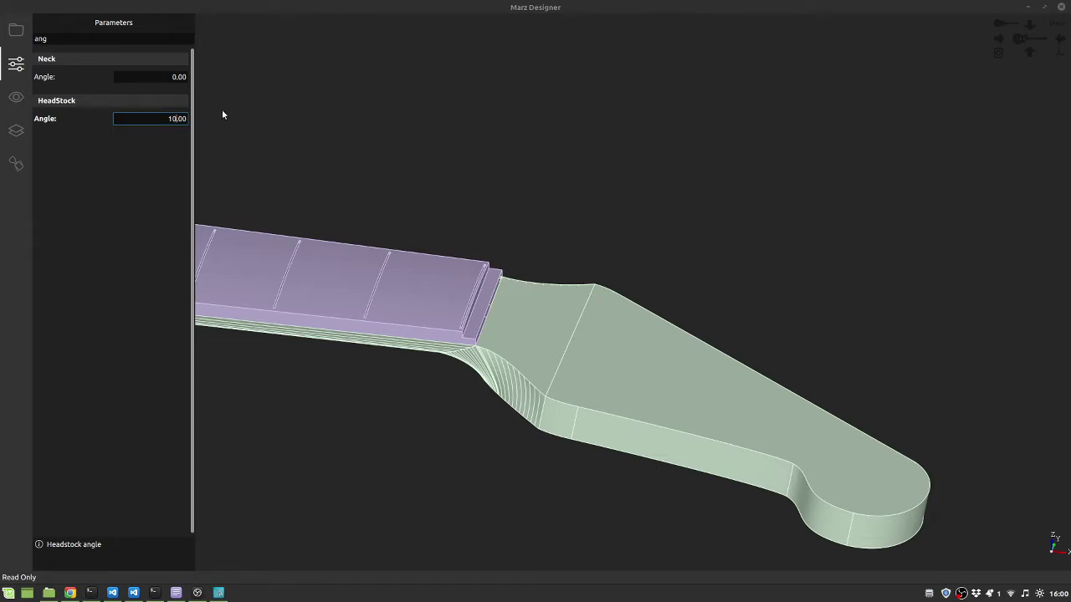
click(50, 38)
- Clear the parameter search and set the Scale Bass length to 700 mm
text(l)
key(BackSpace)
key(BackSpace)
key(BackSpace)
key(BackSpace)
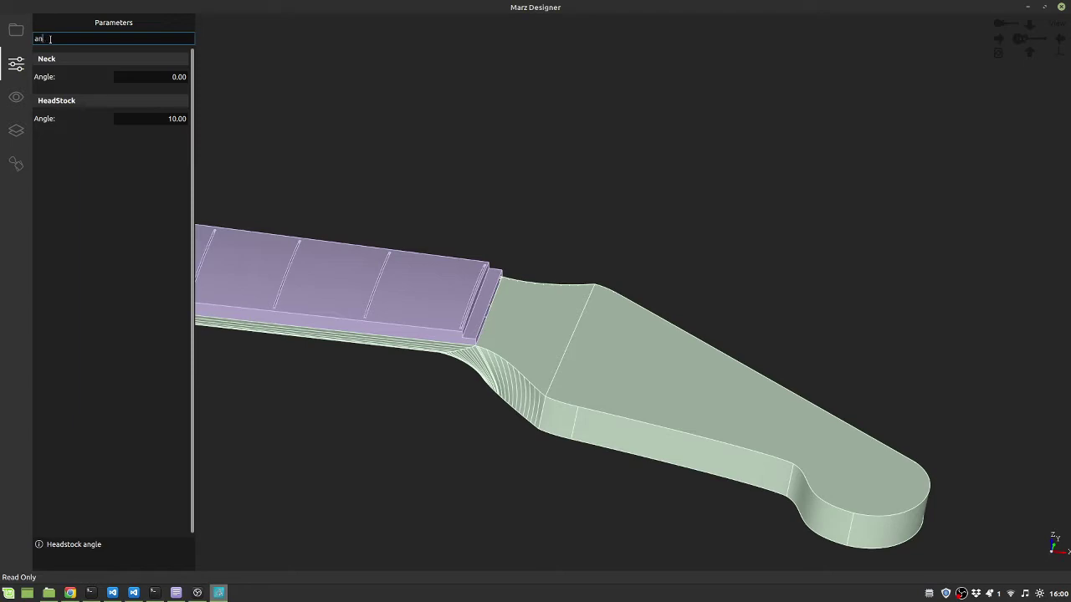
click(135, 77)
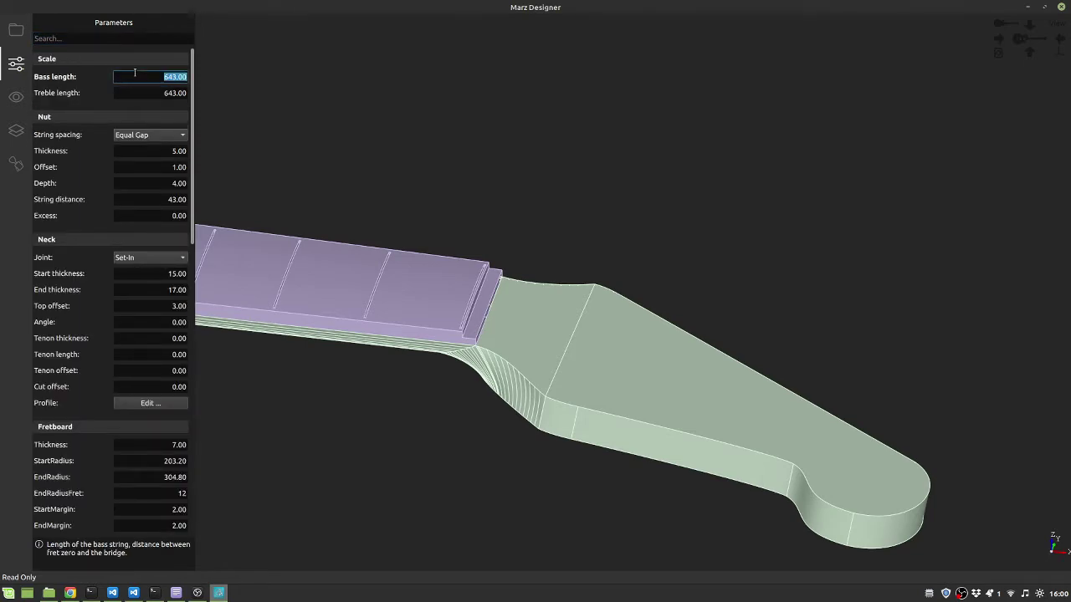
text(700)
key(Return)
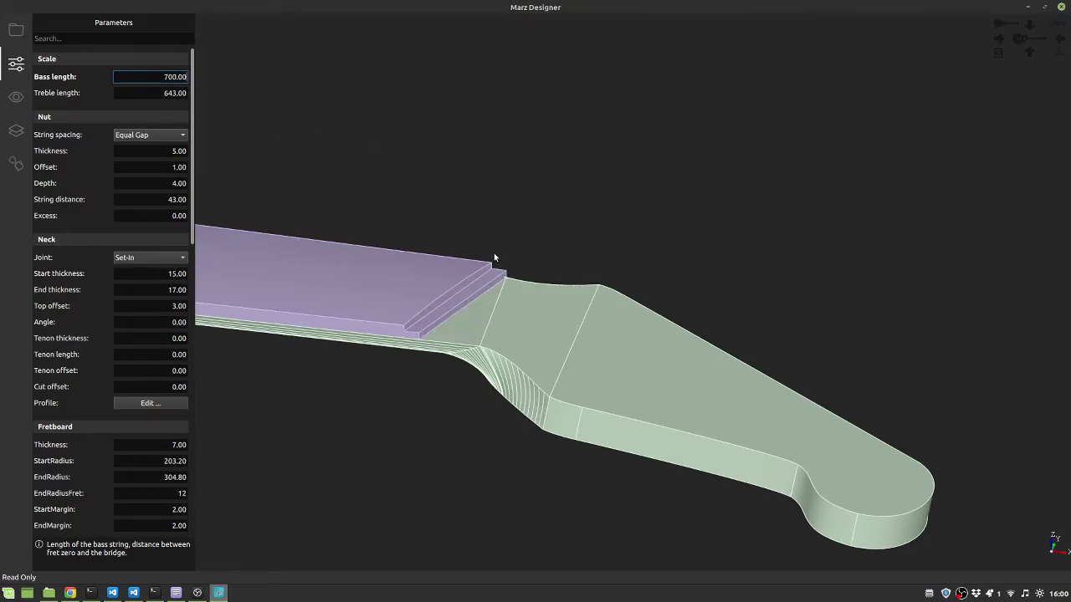
- Orbit the longer neck and check it from the Top and Back views
scroll(481, 325, down, 3)
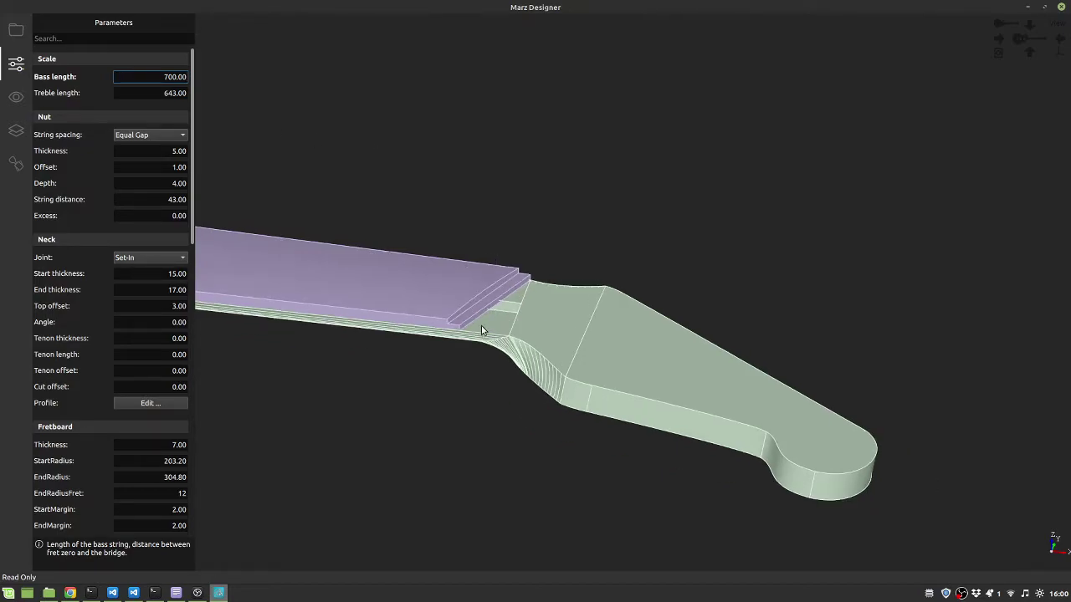
scroll(481, 329, down, 2)
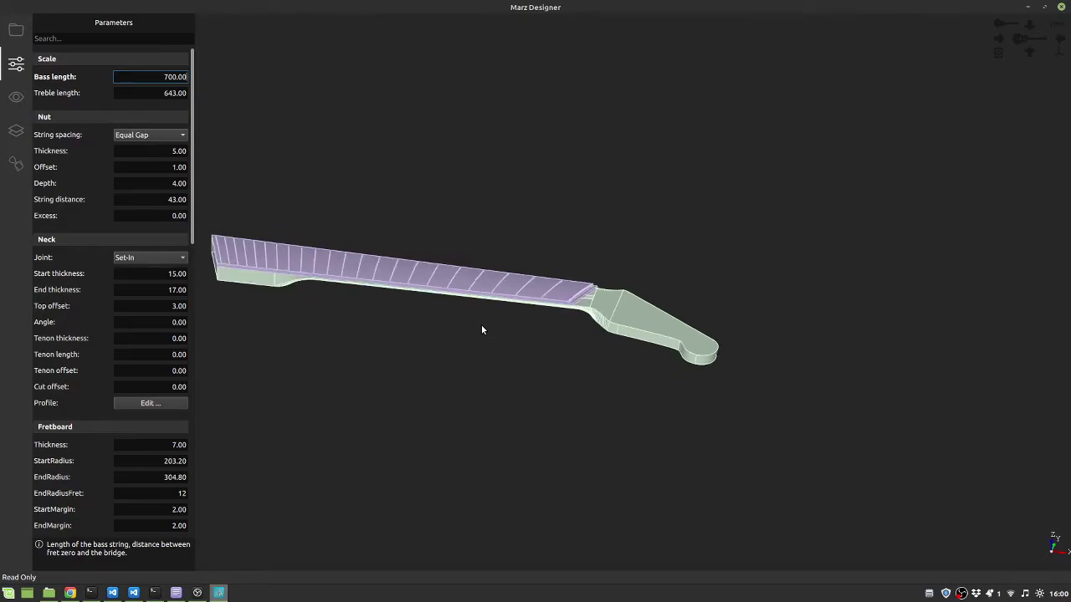
middle_drag(301, 310, 347, 177)
middle_drag(364, 385, 390, 156)
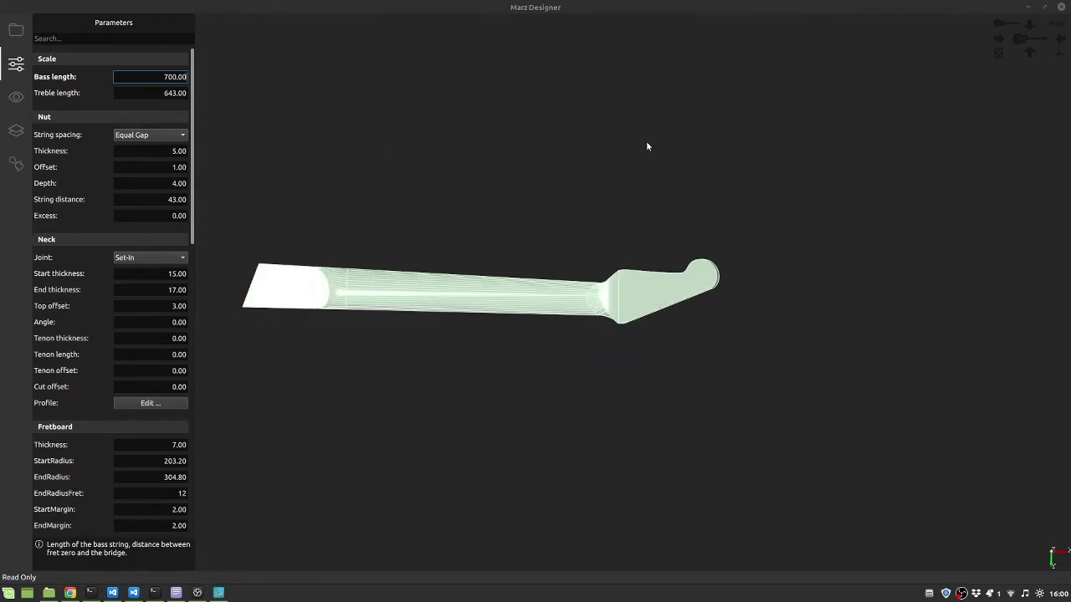
click(1019, 38)
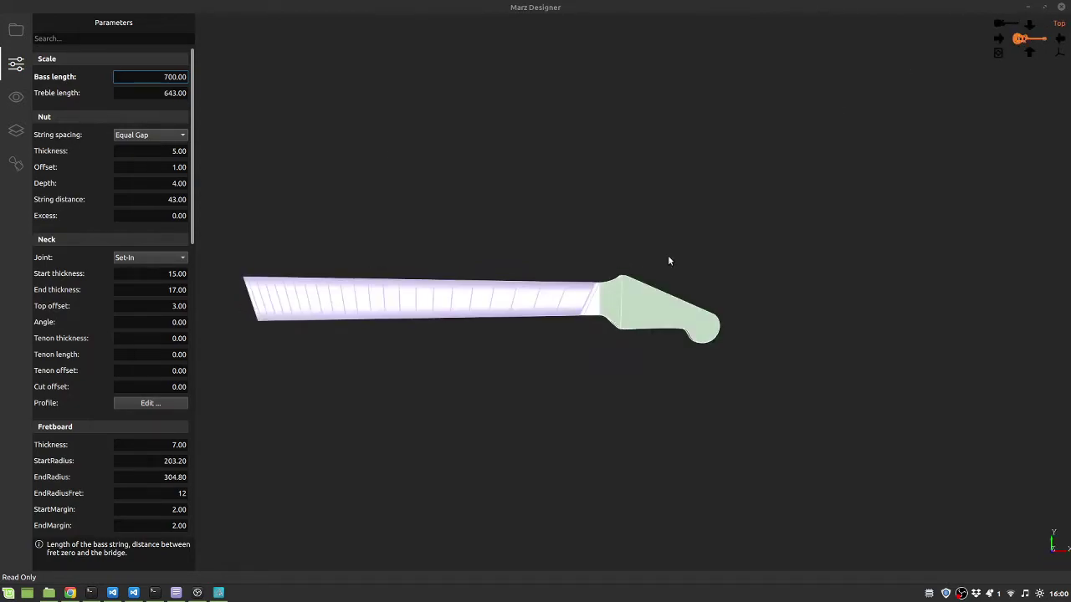
click(1003, 24)
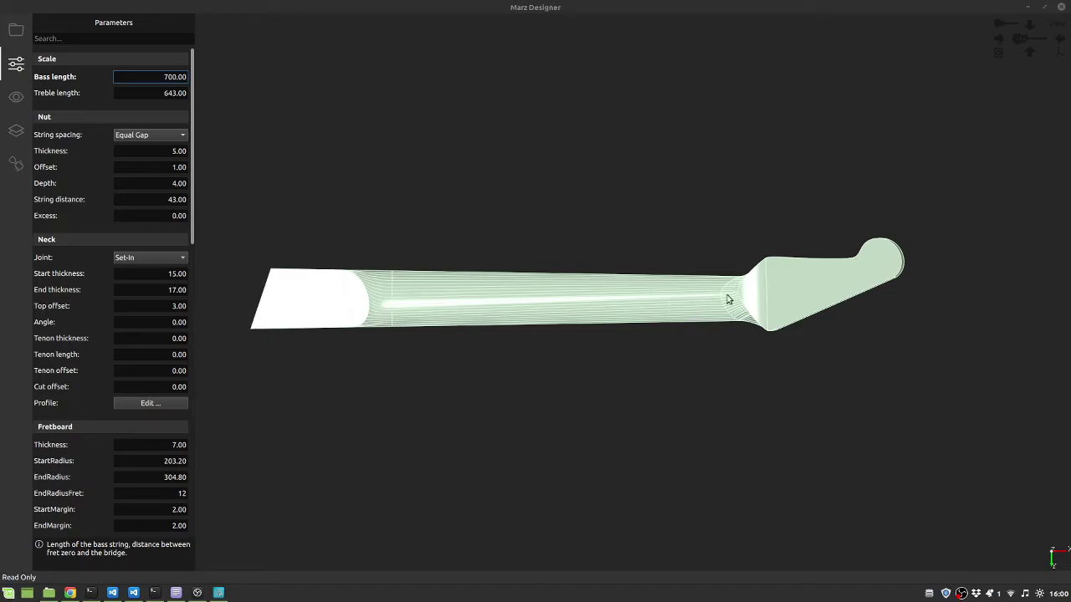
drag(430, 393, 511, 443)
- Lower fret 12's right side and shift its centre left; shift fret 0's centre right
click(149, 404)
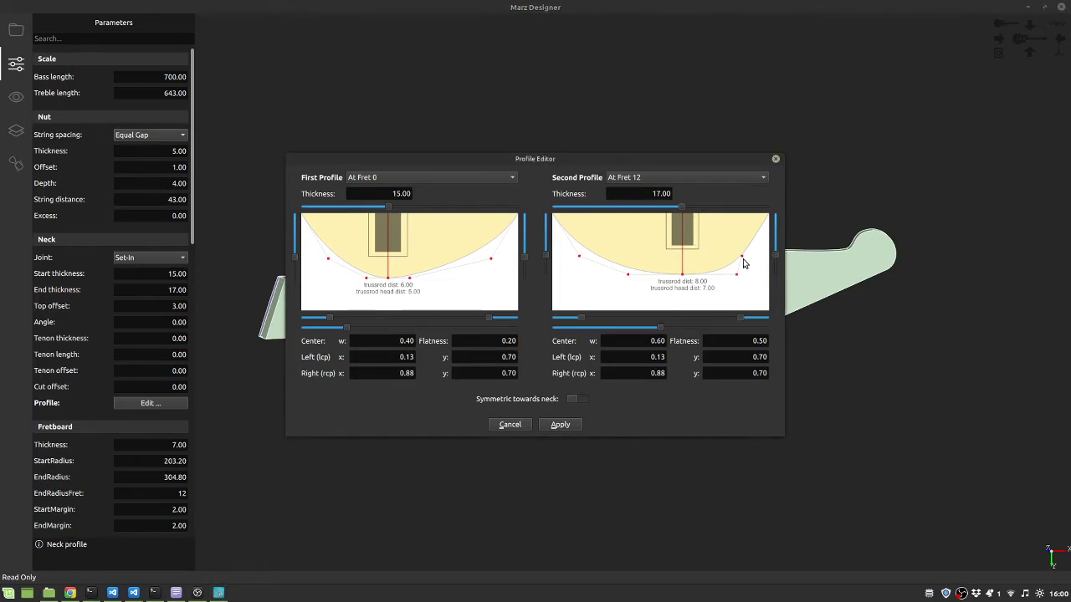
drag(742, 257, 753, 312)
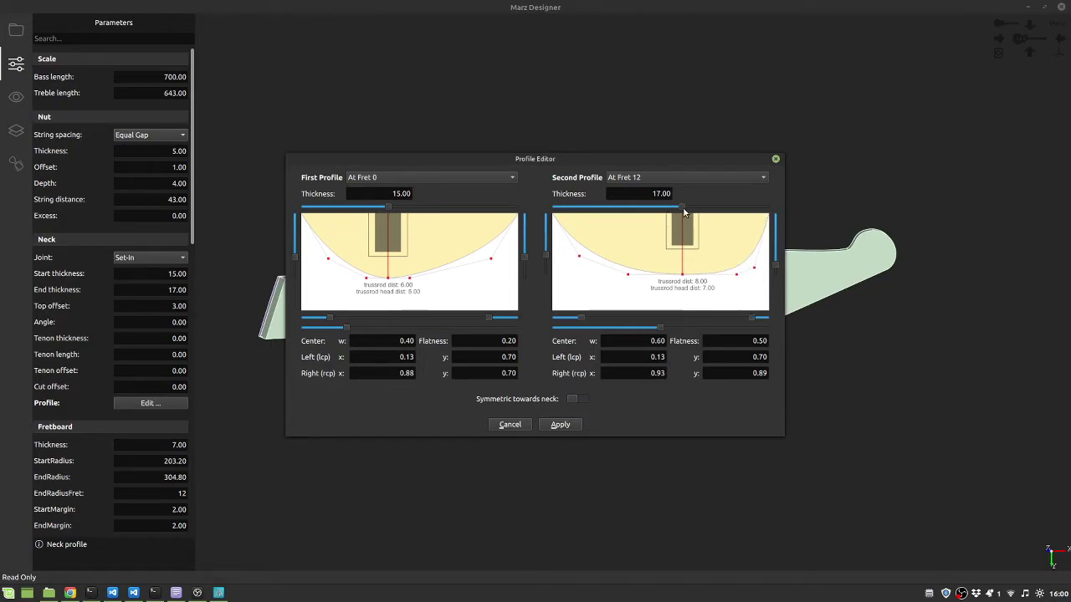
drag(683, 212, 642, 210)
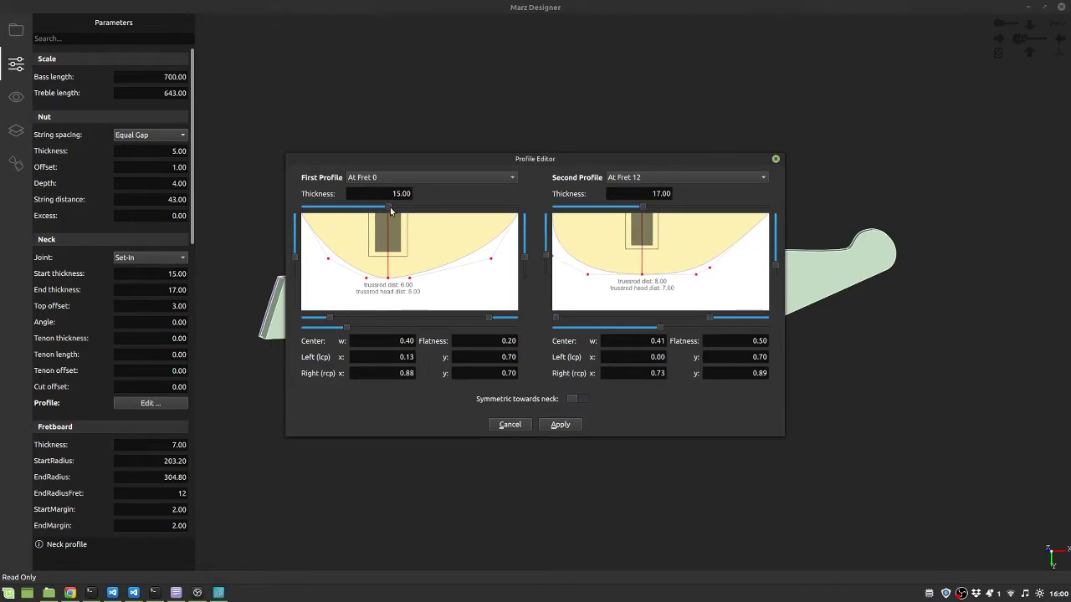
drag(391, 212, 435, 209)
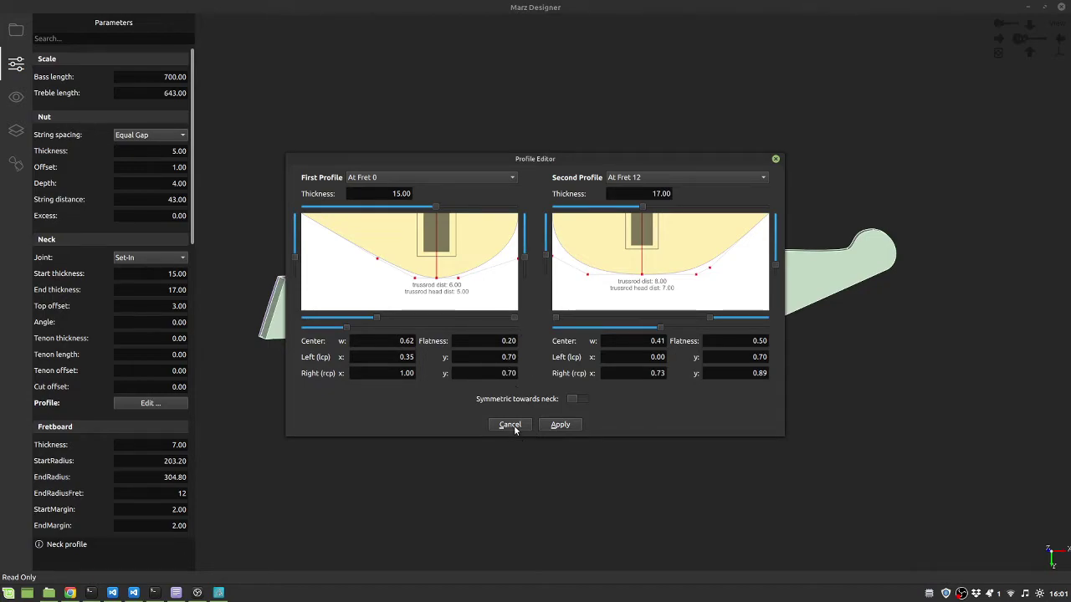
click(776, 159)
middle_drag(777, 172, 585, 276)
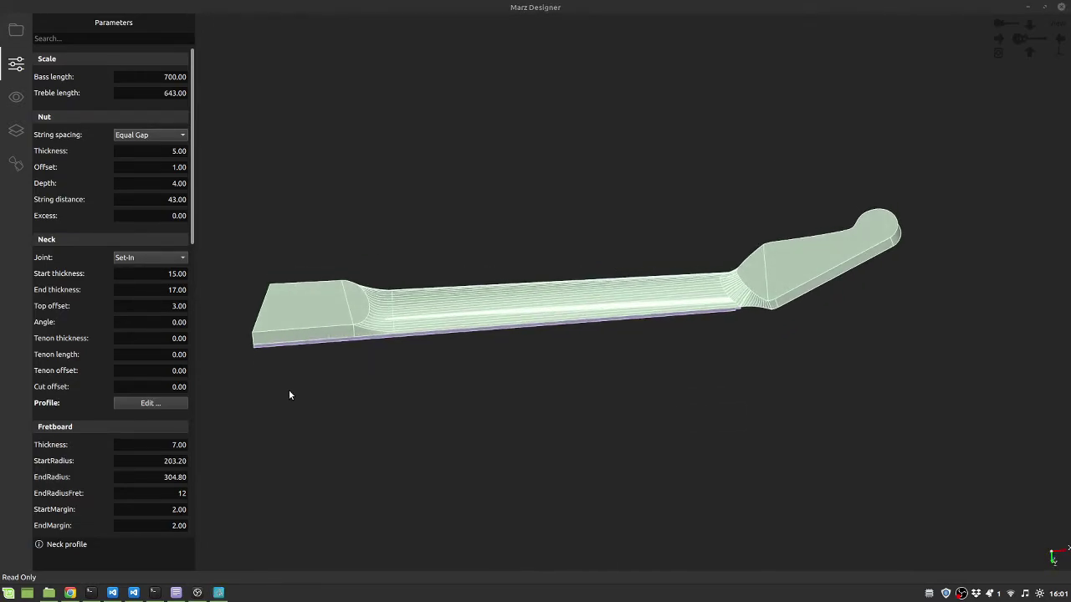
- Orbit and zoom around the reshaped neck, viewing its underside, both sides and fretboard top
middle_drag(290, 395, 402, 440)
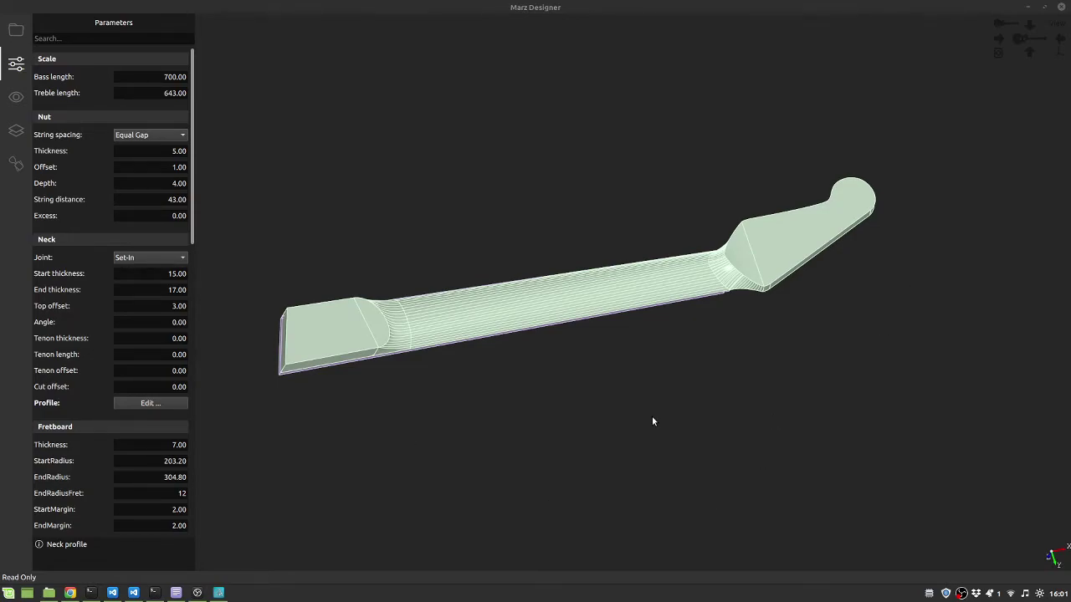
drag(641, 418, 691, 474)
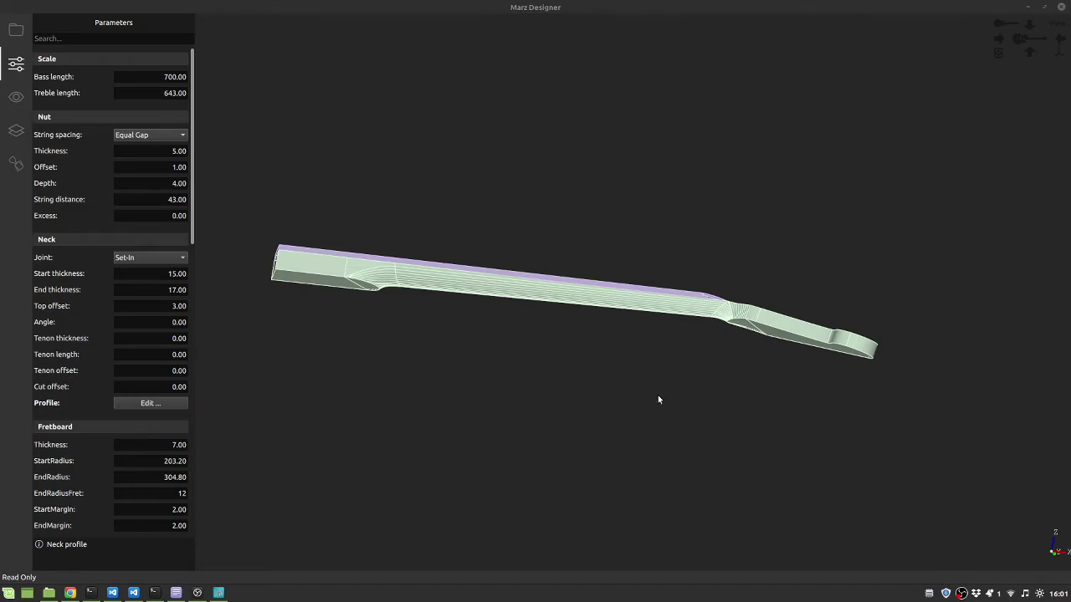
drag(912, 342, 895, 368)
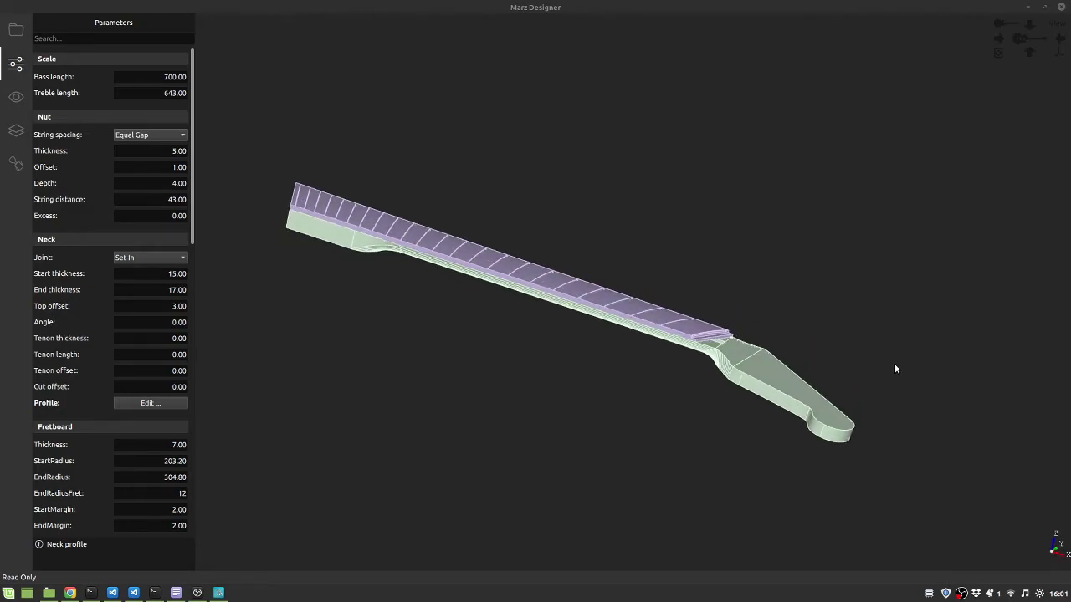
scroll(543, 311, up, 1)
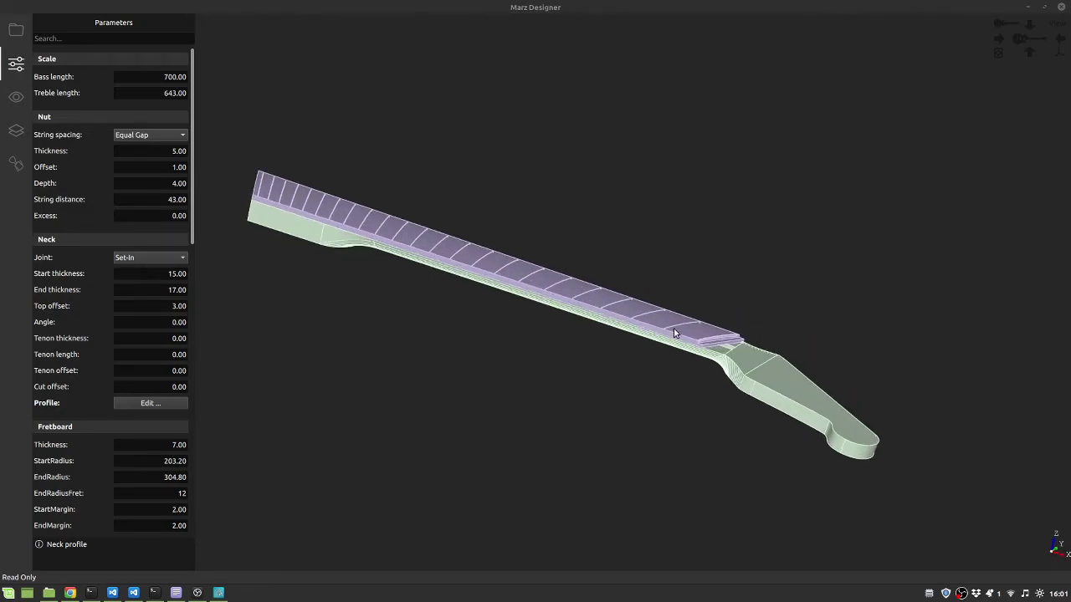
drag(292, 352, 571, 442)
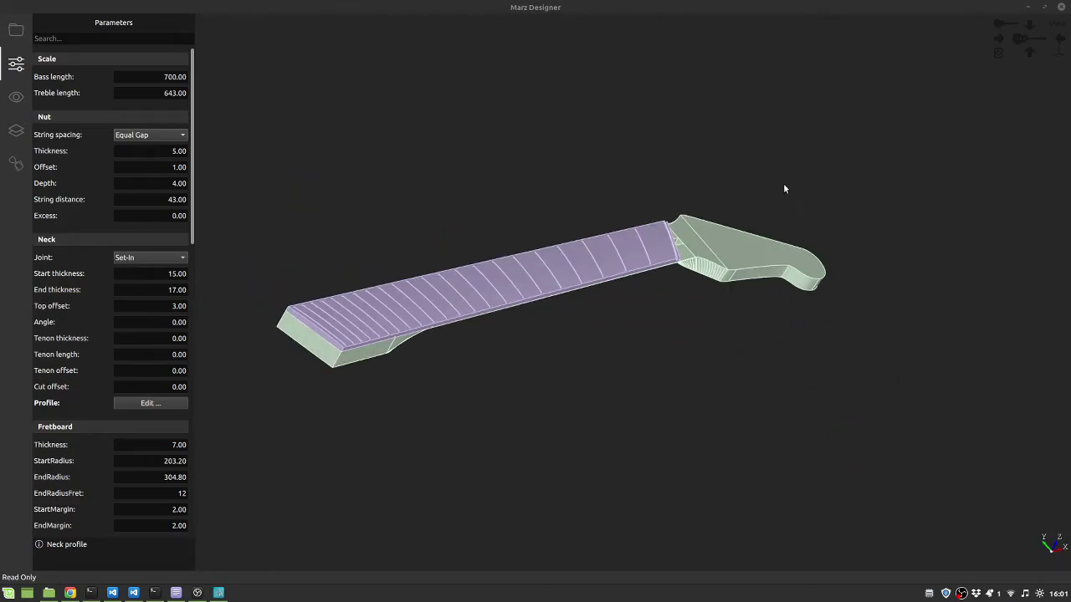
scroll(691, 167, up, 1)
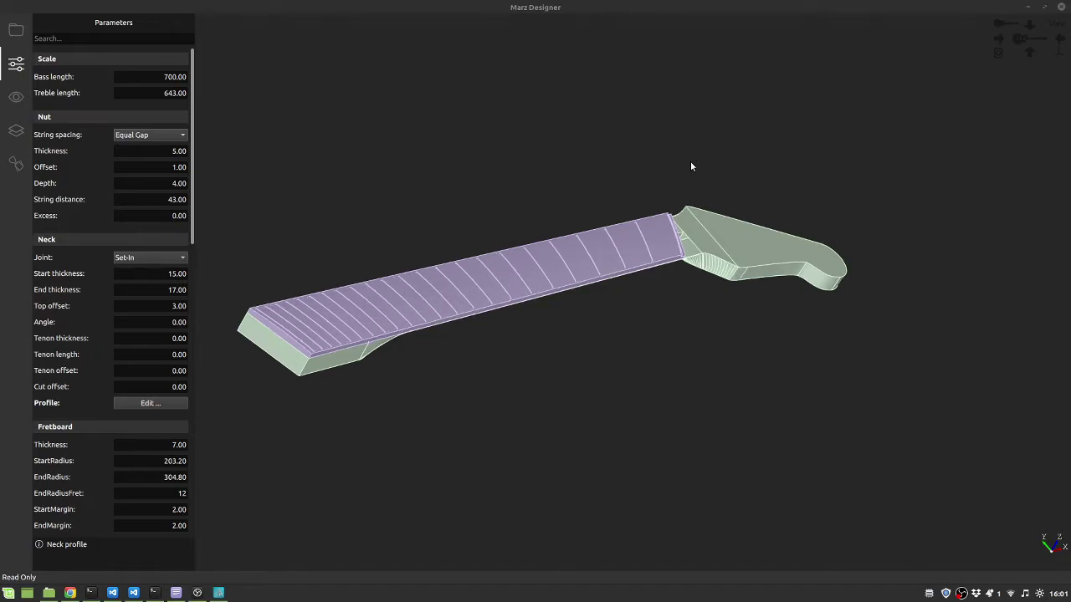
drag(894, 286, 372, 282)
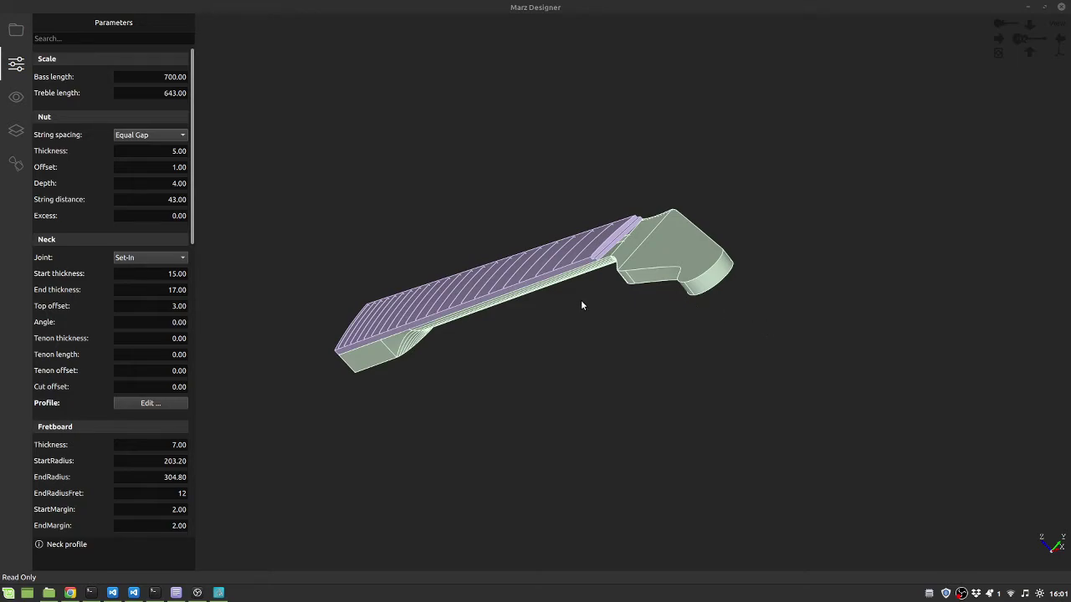
drag(528, 211, 823, 160)
drag(419, 361, 493, 321)
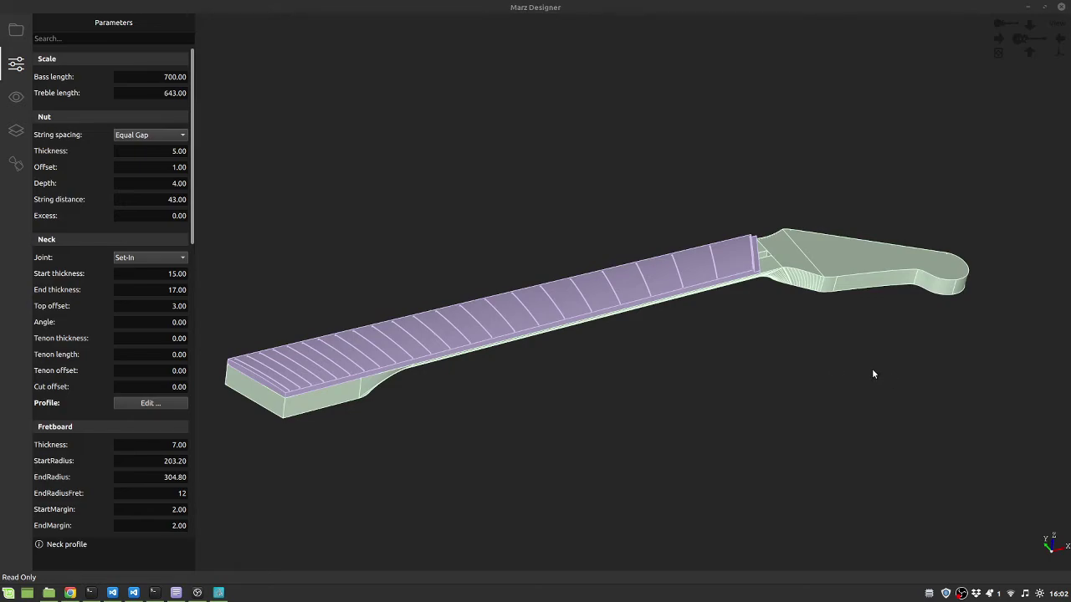
- Orbit to the neck's back and side to check the asymmetric carve, then return to the fretboard
drag(952, 348, 917, 273)
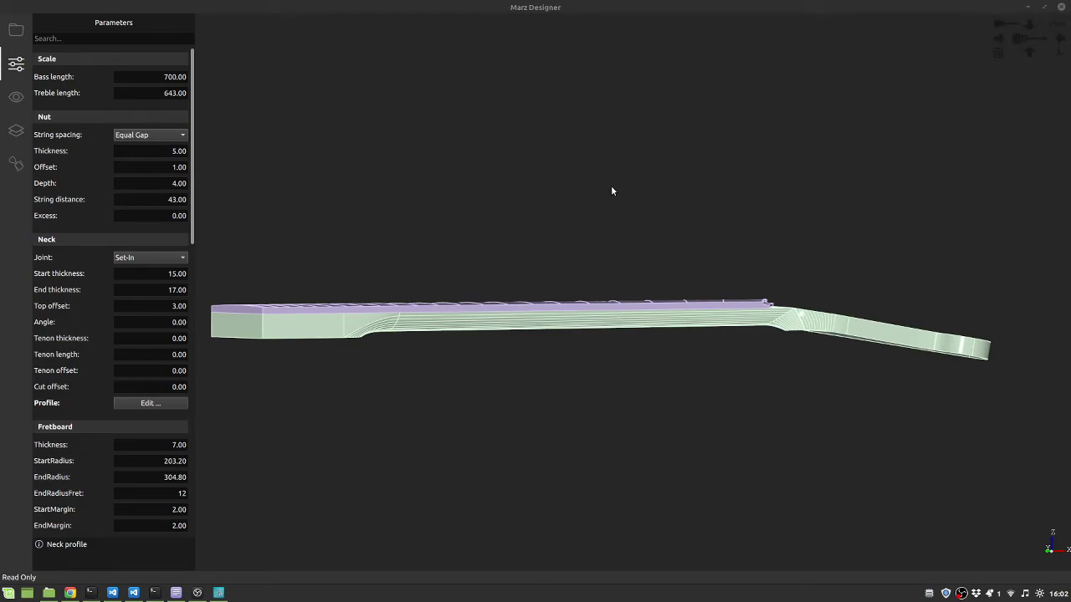
drag(611, 190, 611, 188)
drag(658, 369, 660, 175)
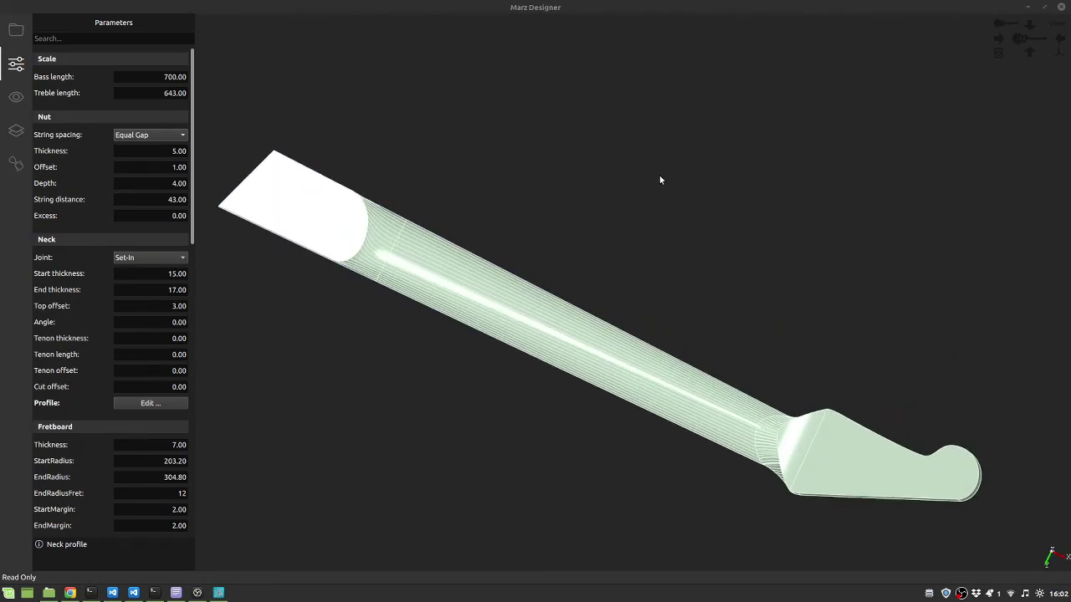
drag(790, 497, 896, 491)
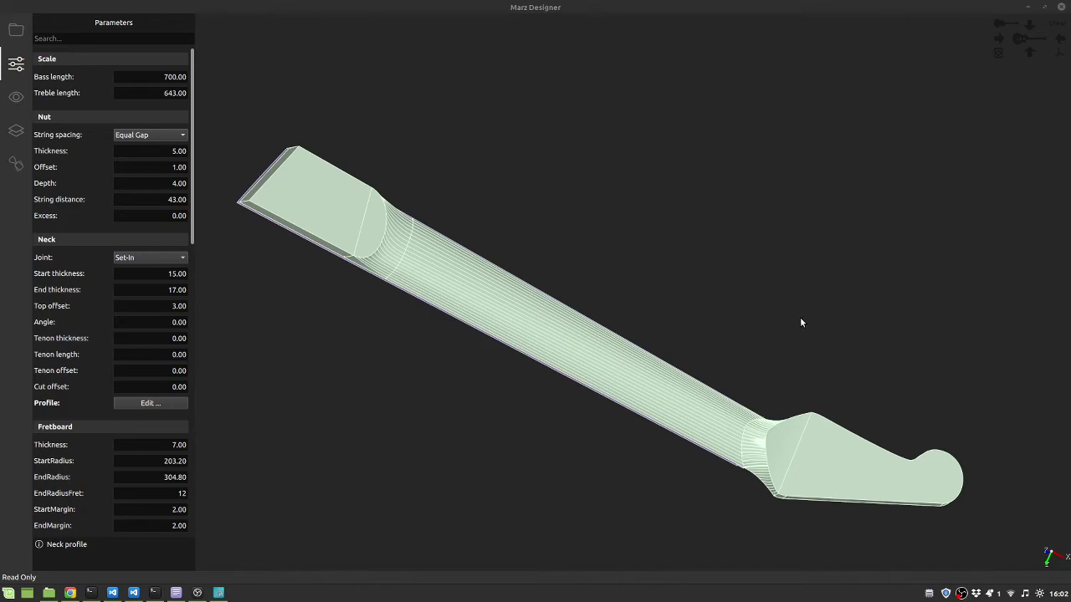
drag(854, 307, 526, 412)
scroll(431, 372, down, 2)
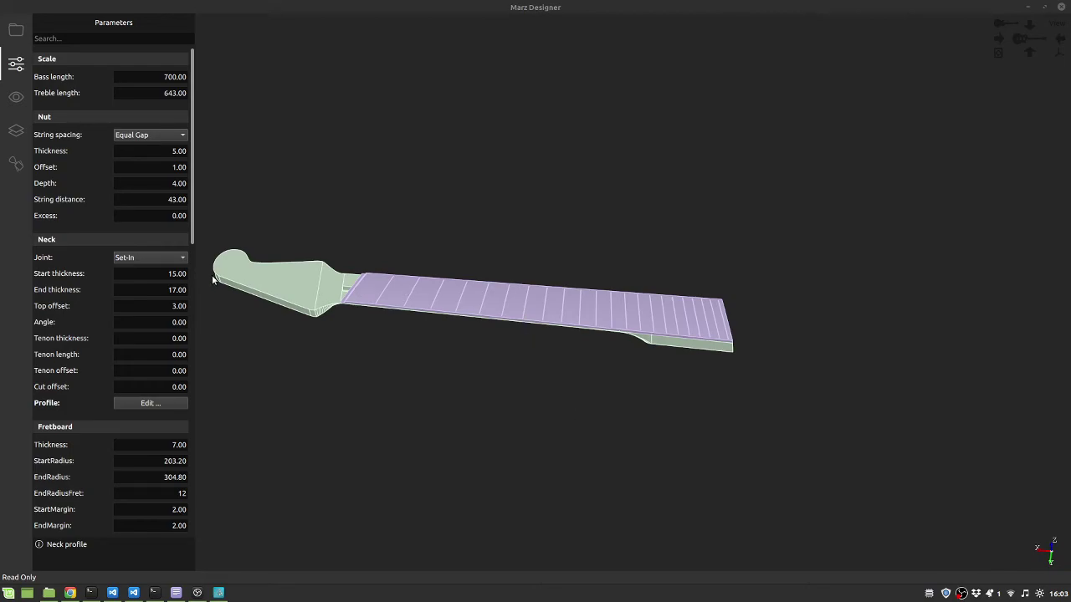
- Zoom and orbit around the headstock and fretboard end, finishing on a lengthwise fretboard view
scroll(202, 274, up, 2)
scroll(202, 275, up, 1)
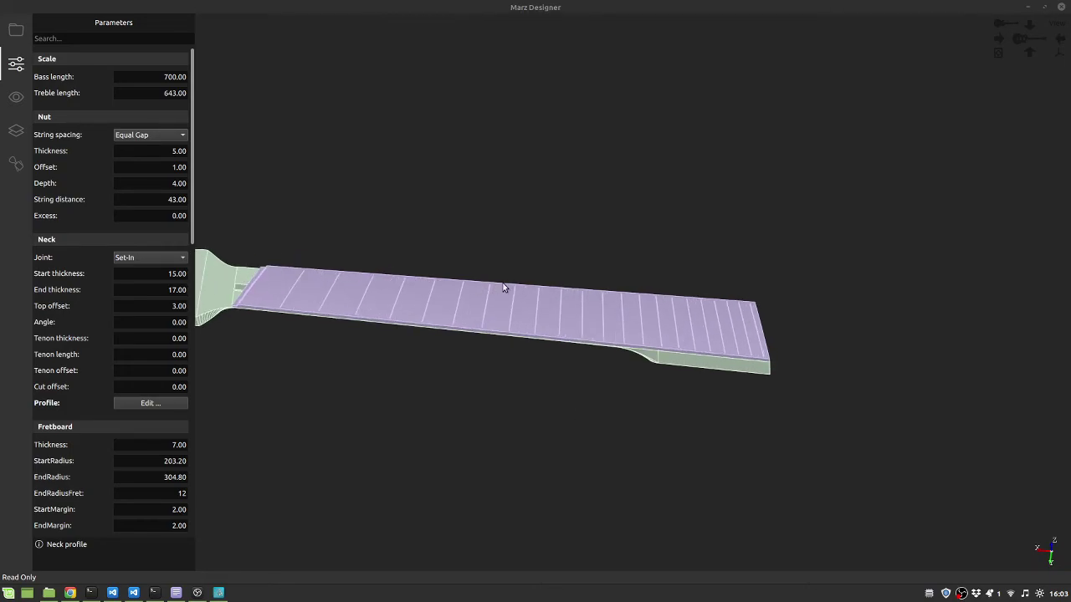
drag(811, 430, 635, 452)
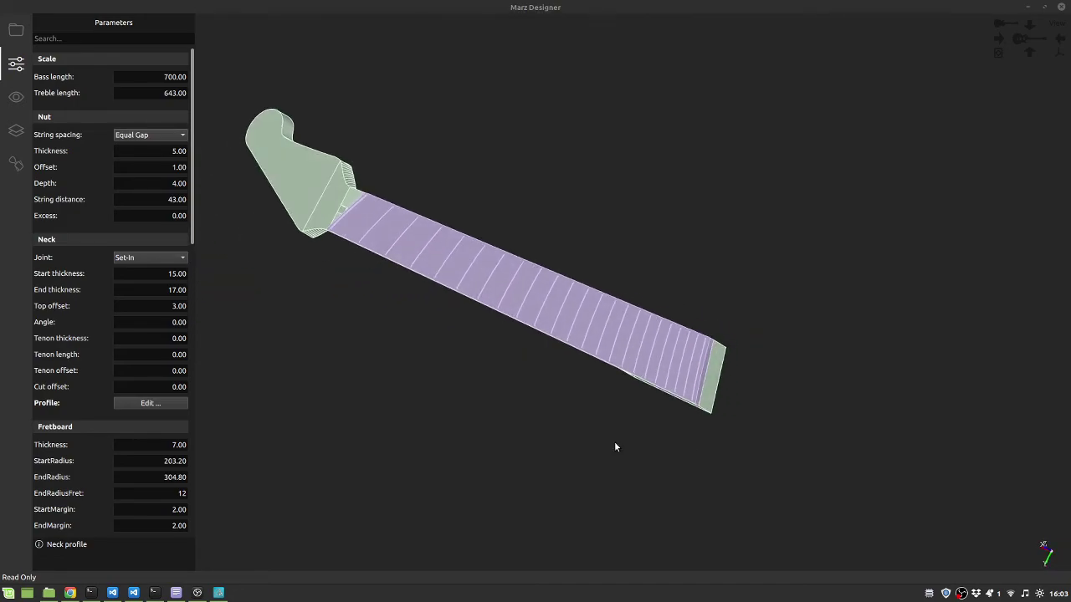
drag(443, 353, 617, 364)
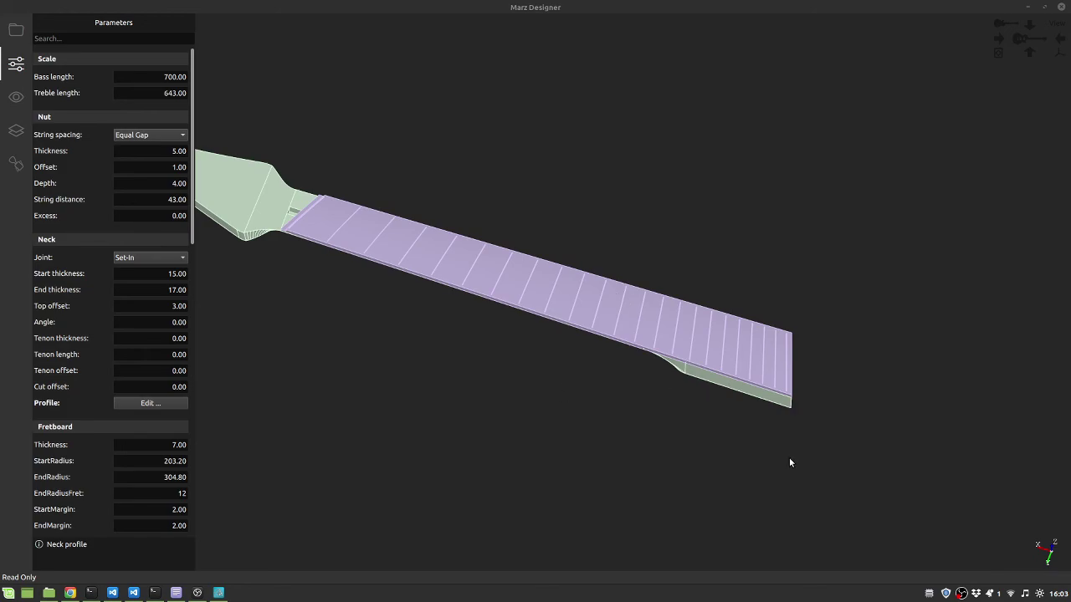
drag(790, 462, 621, 464)
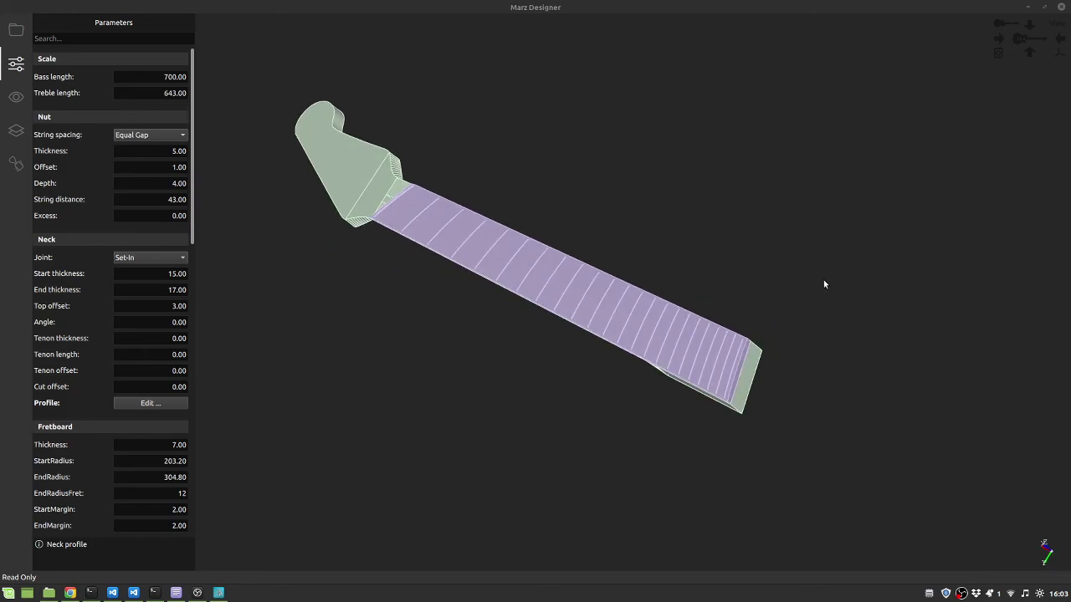
scroll(246, 91, up, 3)
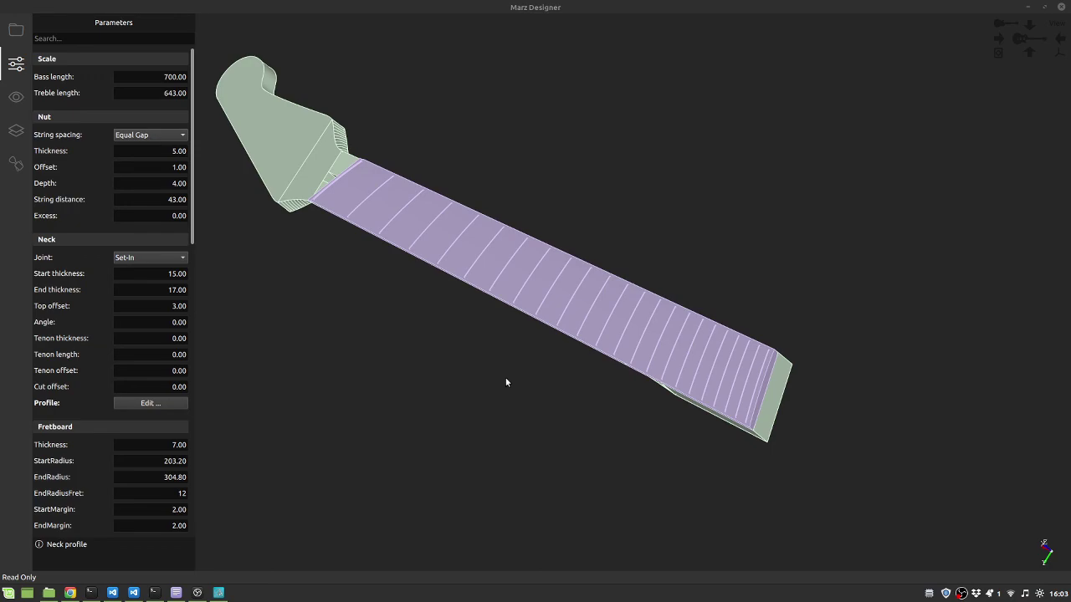
drag(505, 378, 643, 390)
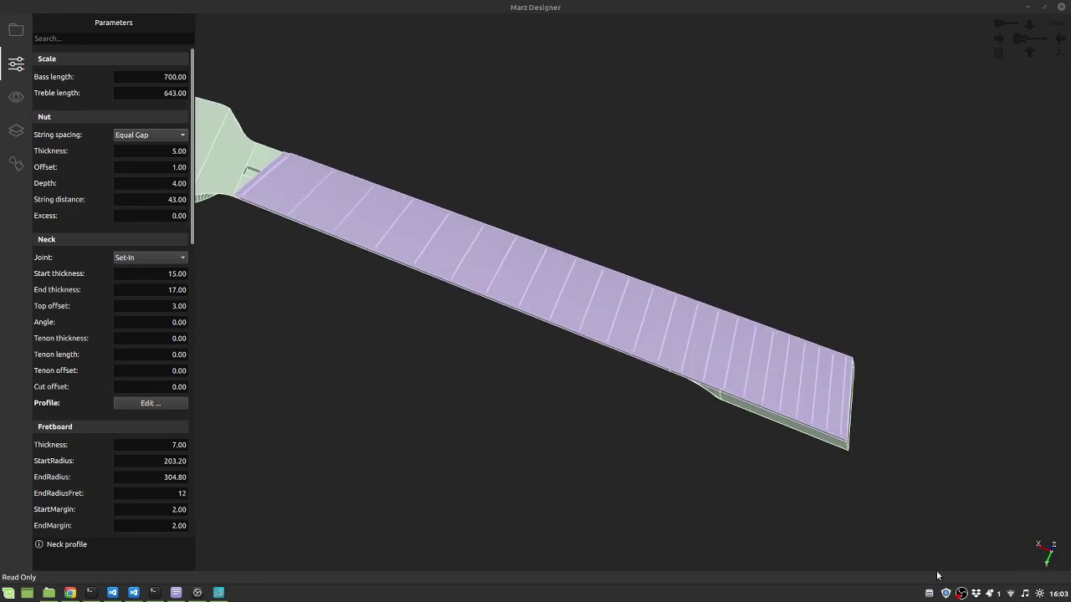